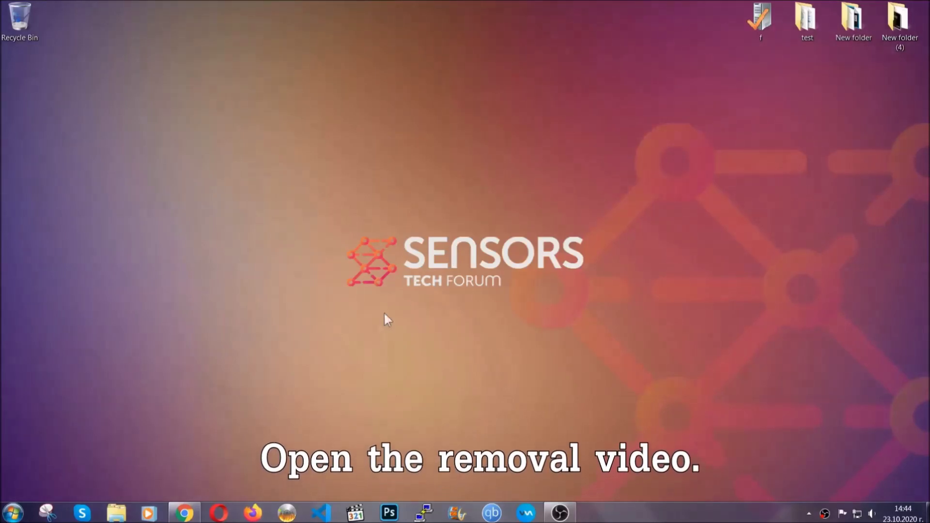
Step: Open the 'How to Remove a Ransomware Virus (Windows)' YouTube video in Chrome
left_click(185, 518)
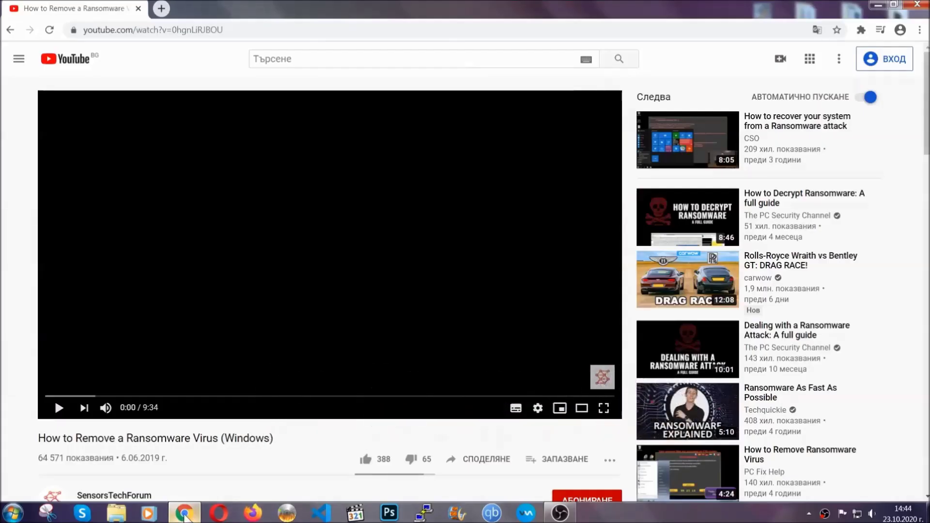
Step: Follow the video's description link to the SpyHunter page and run the downloaded SpyHunter-Installer.exe
scroll(170, 397, "down", 3)
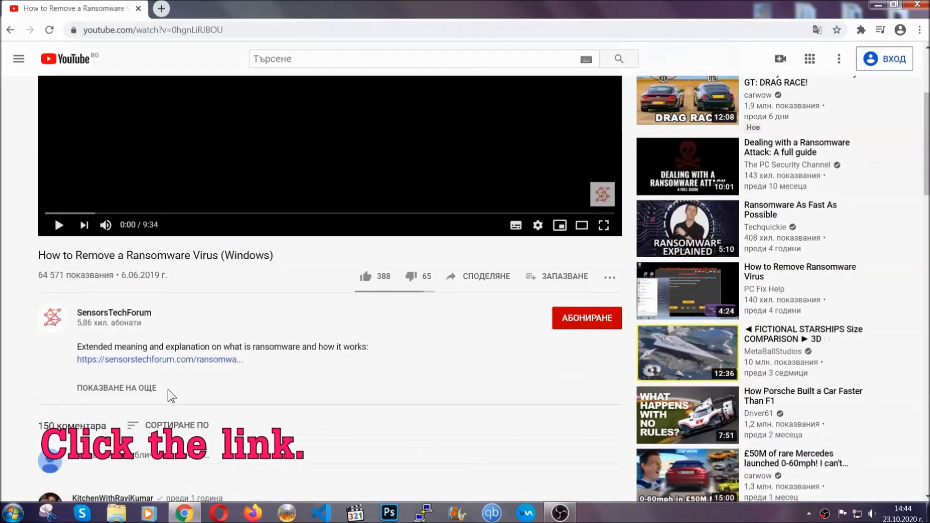
left_click(185, 362)
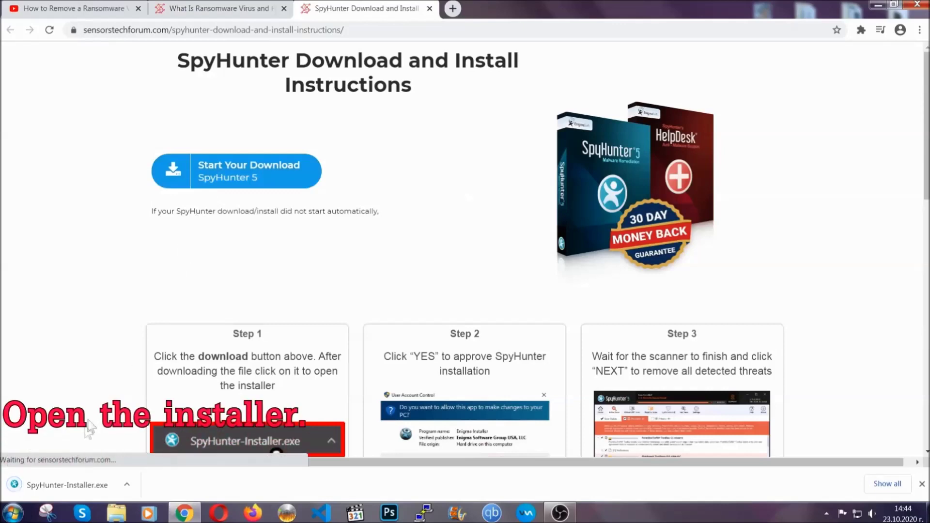
left_click(66, 483)
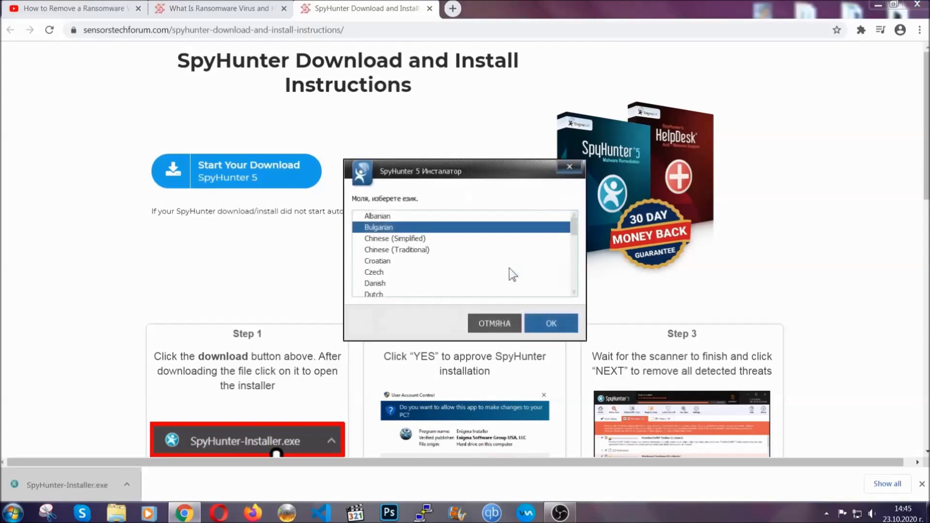
Step: Install SpyHunter 5 in English, accepting the EULA and Privacy Policy, and let it start scanning
scroll(479, 266, "down", 3)
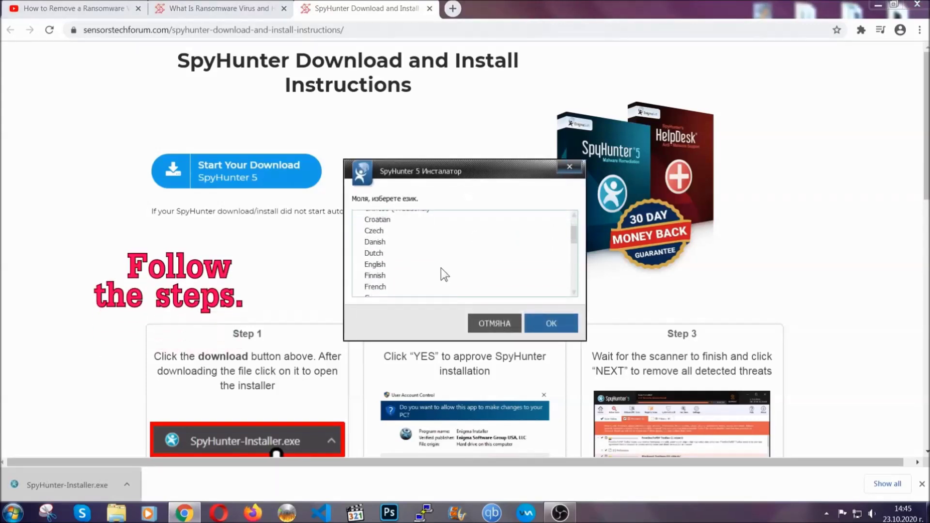
left_click(439, 266)
left_click(545, 322)
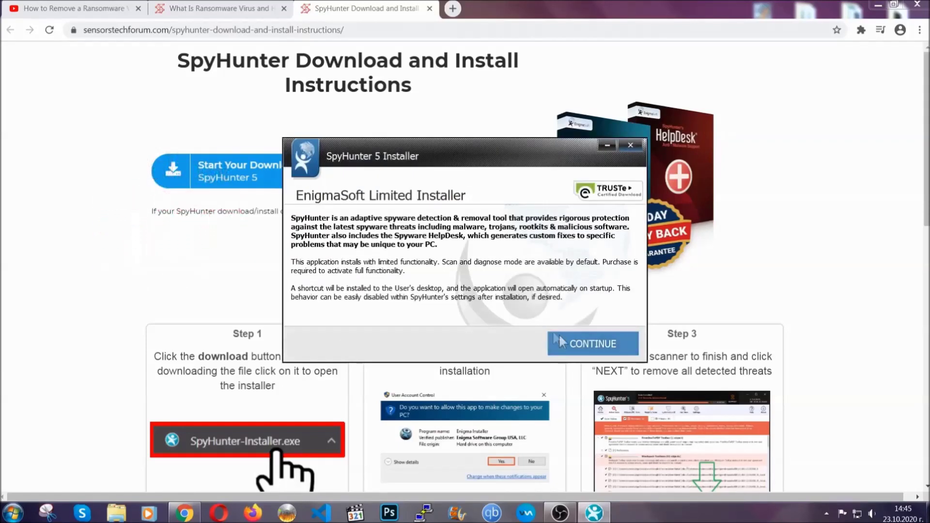
left_click(561, 339)
left_click(533, 314)
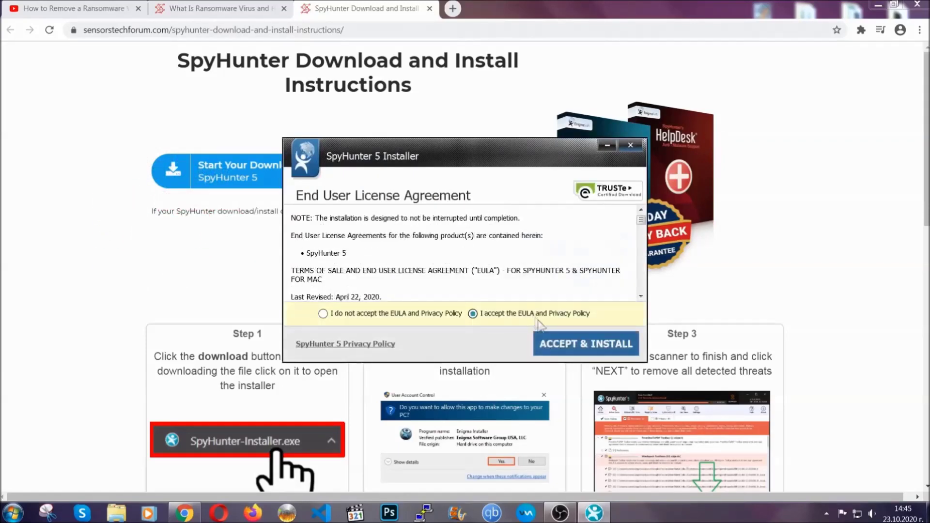
left_click(555, 344)
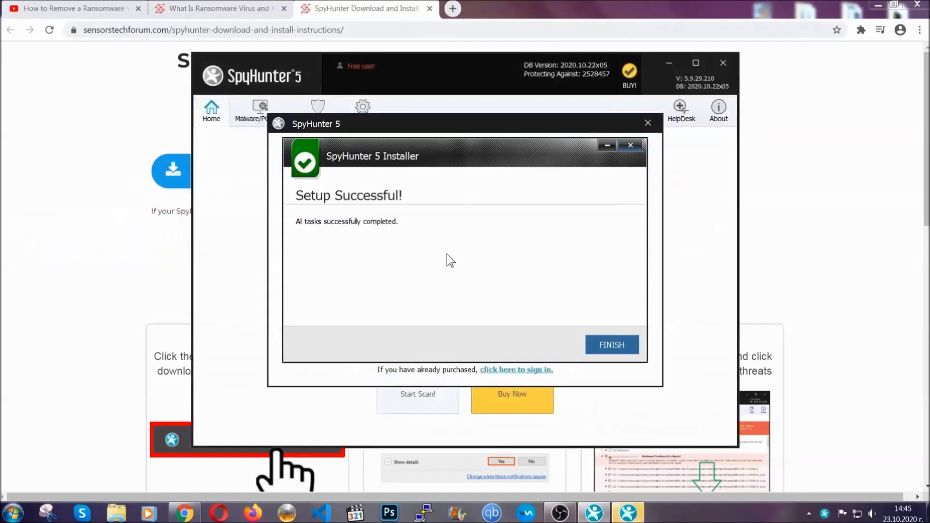
left_click(596, 347)
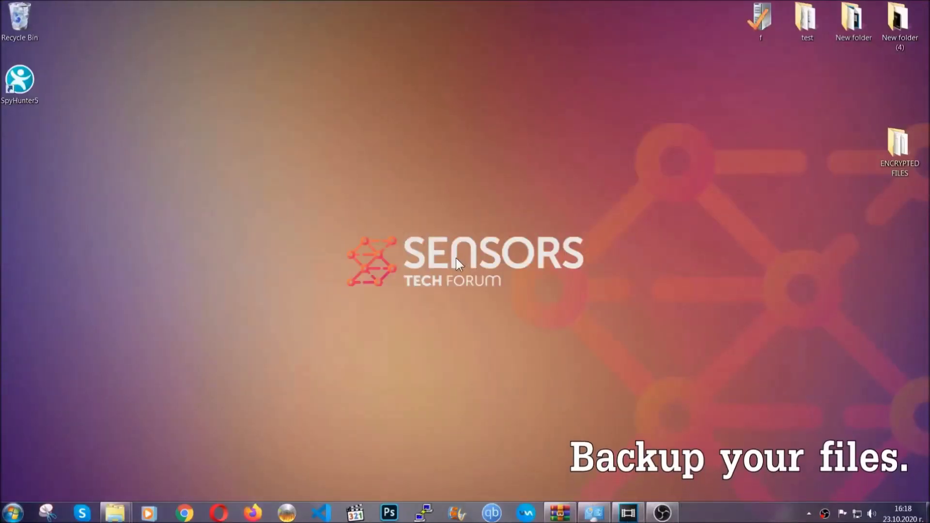
Step: Copy all six .efji files from the ENCRYPTED FILES folder
double_click(893, 149)
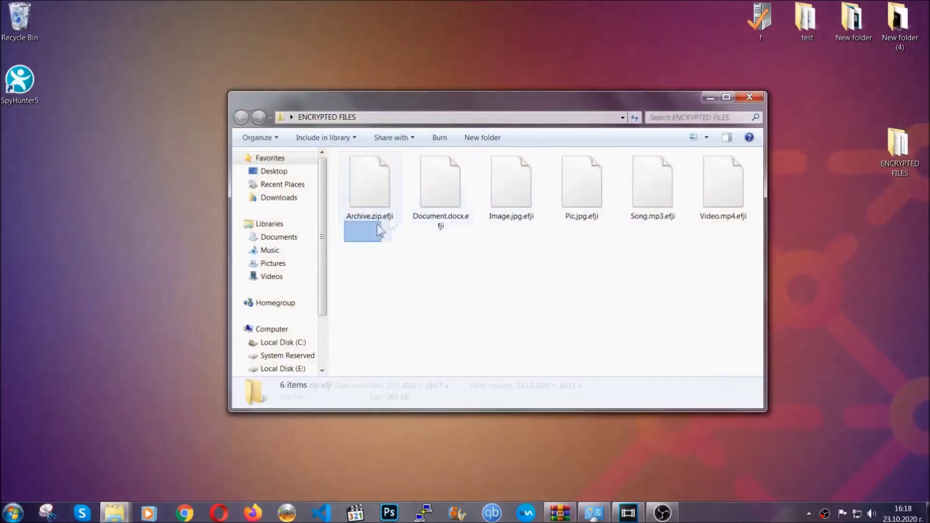
left_click_drag(380, 231, 728, 172)
right_click(728, 172)
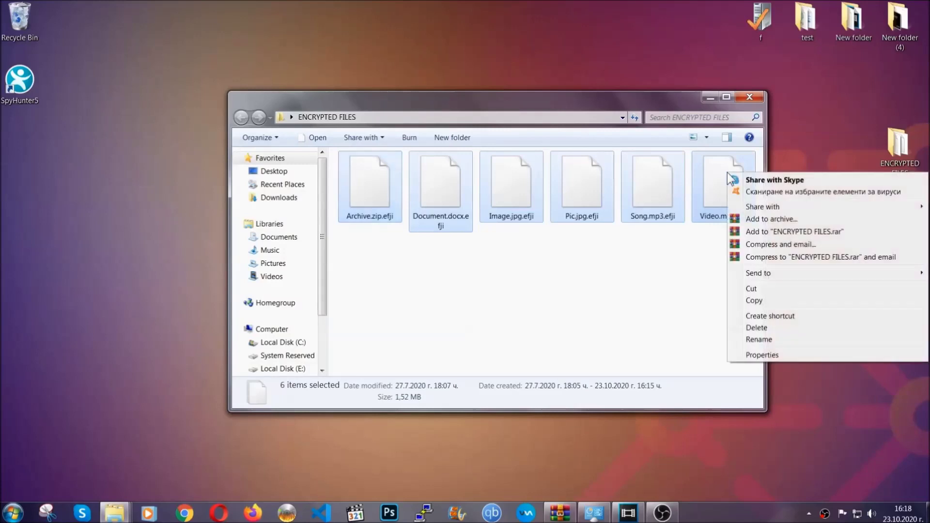
left_click(753, 301)
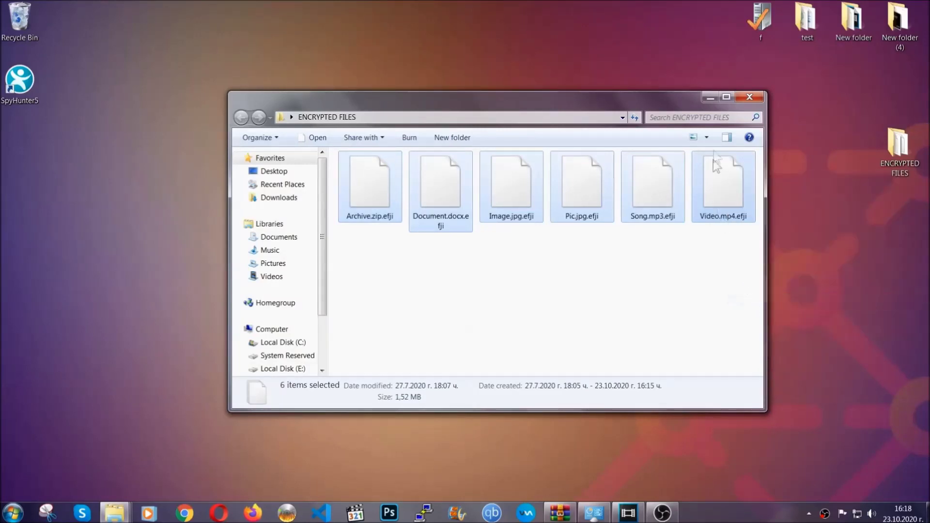
Step: Paste the six files onto FLASH DRIVE (H:) and close the drive window
left_click(713, 97)
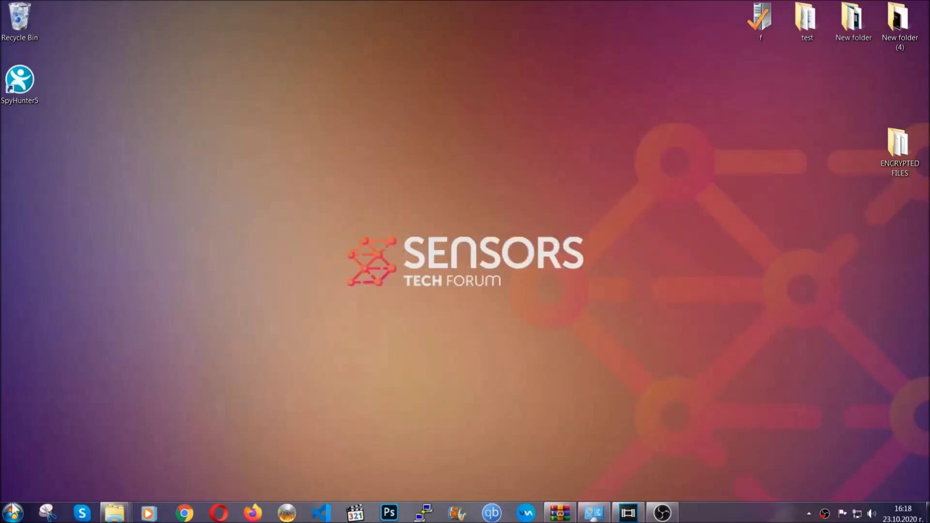
left_click(12, 513)
left_click(177, 363)
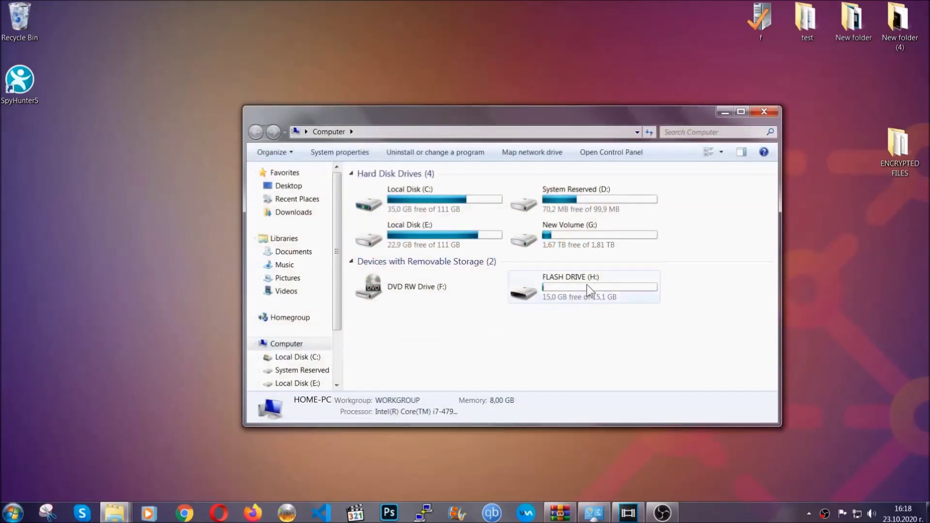
double_click(586, 284)
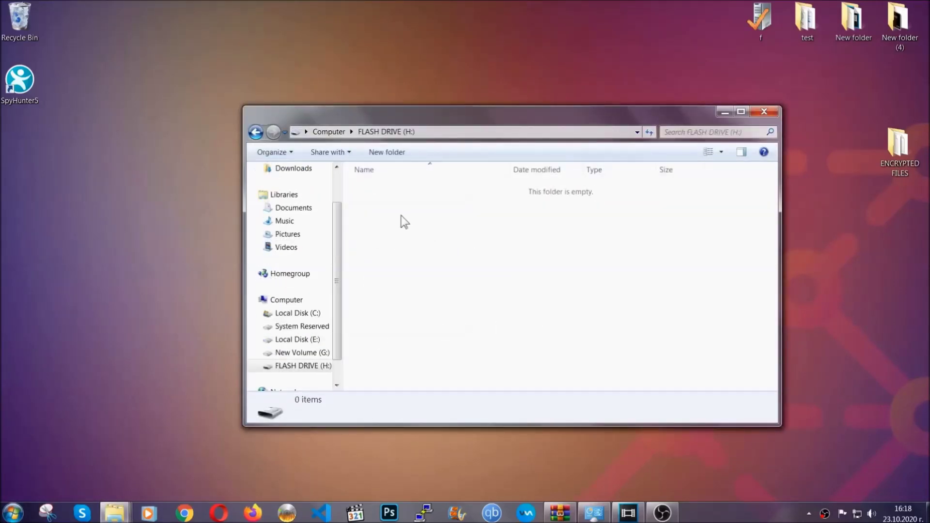
right_click(401, 217)
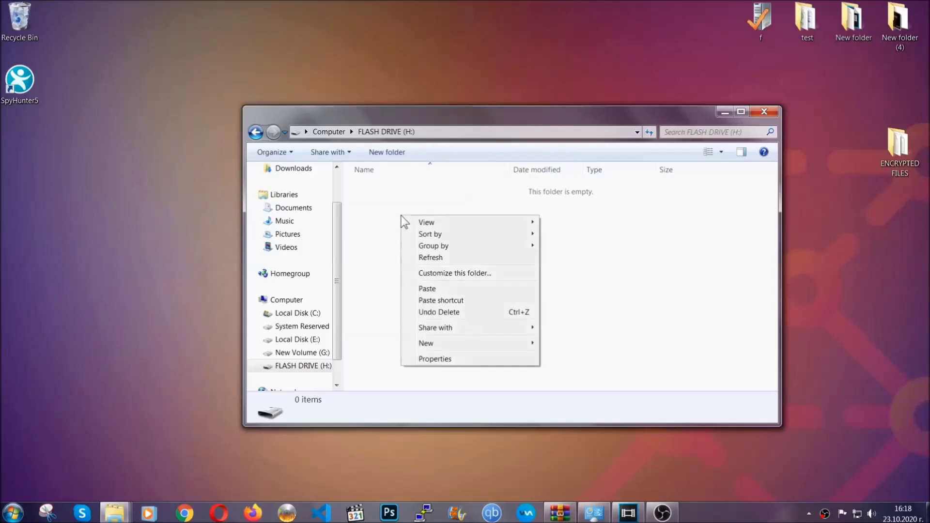
left_click(423, 289)
left_click(424, 290)
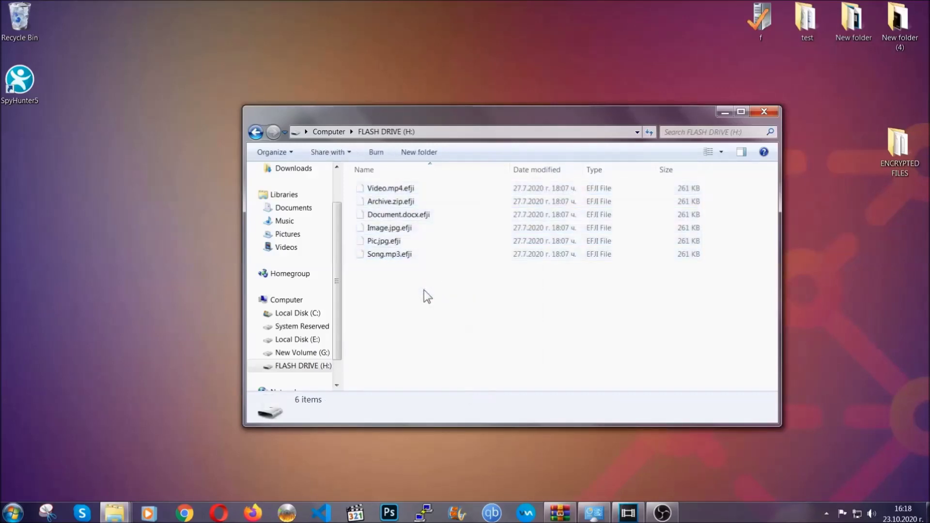
left_click(765, 111)
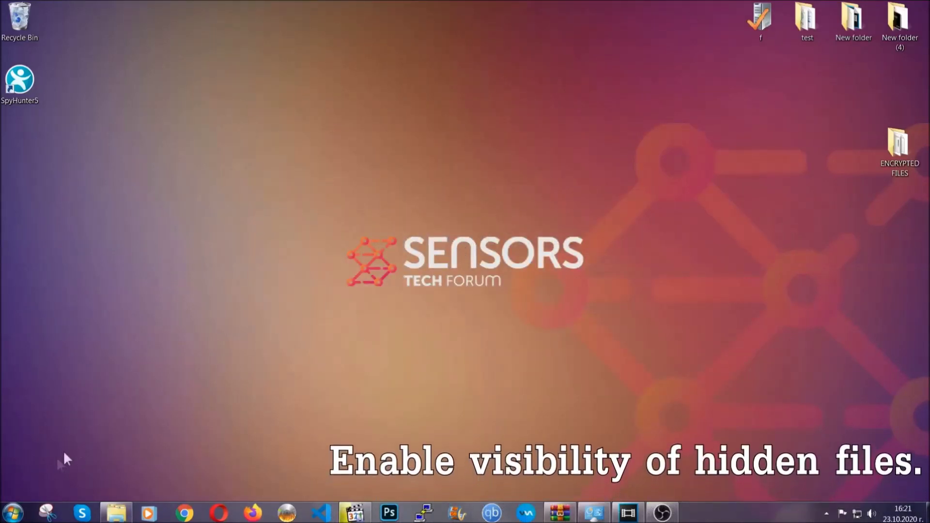
Step: Find 'show hidden files and folders' in Start search and turn on showing hidden files, folders and drives
left_click(12, 513)
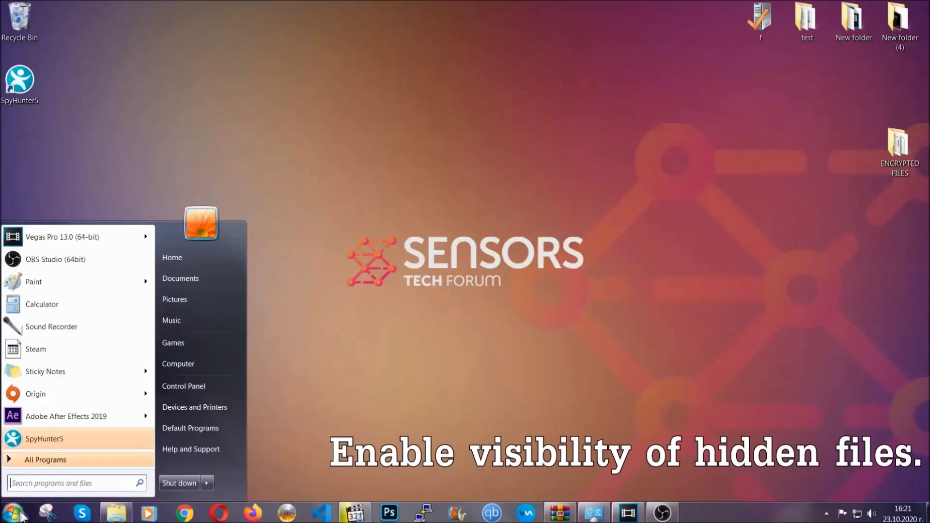
left_click(39, 479)
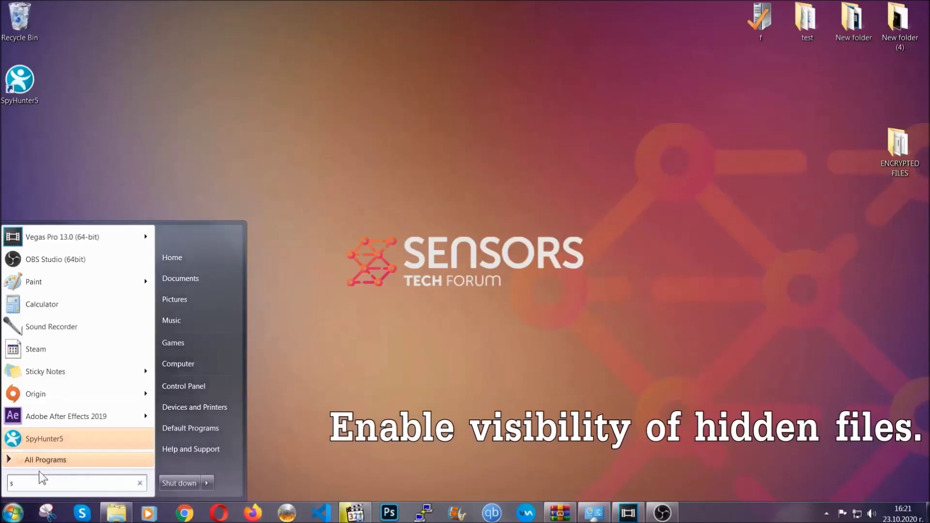
type("showh")
key("BackSpace")
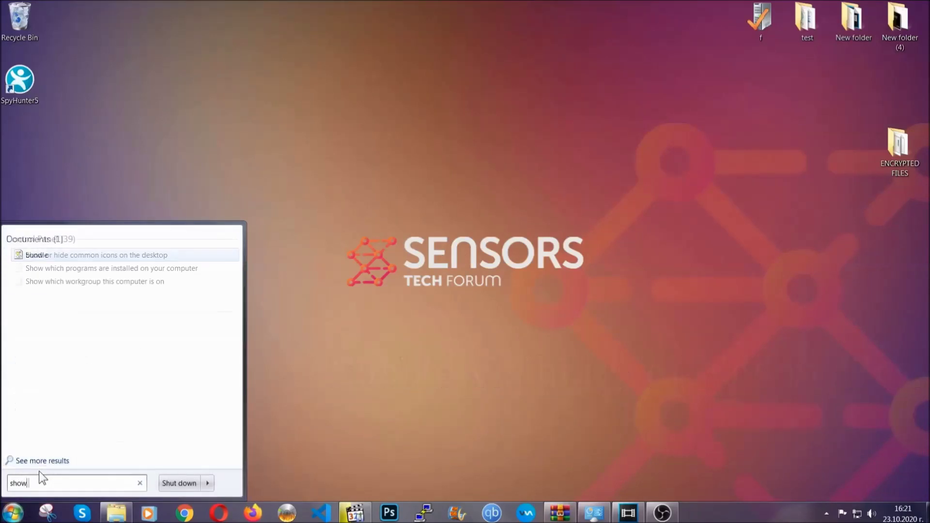
type("hidden files and folders")
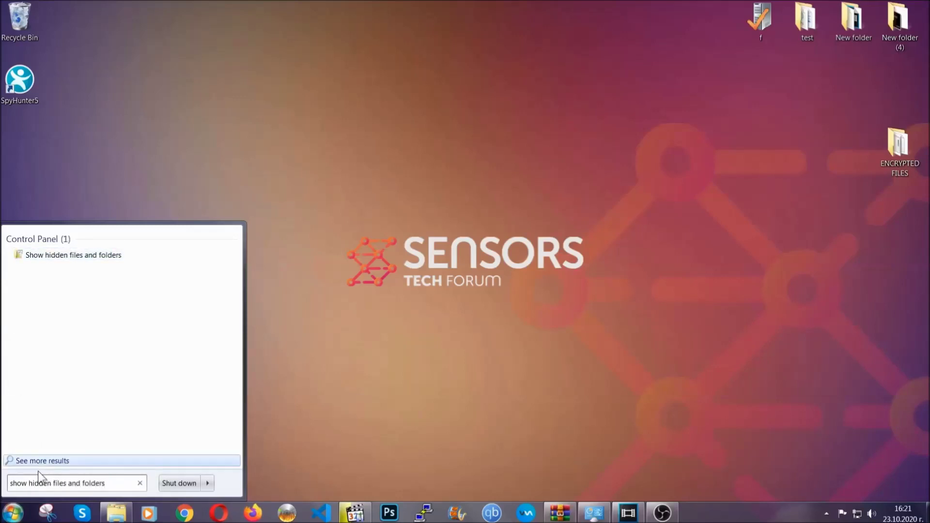
left_click(110, 256)
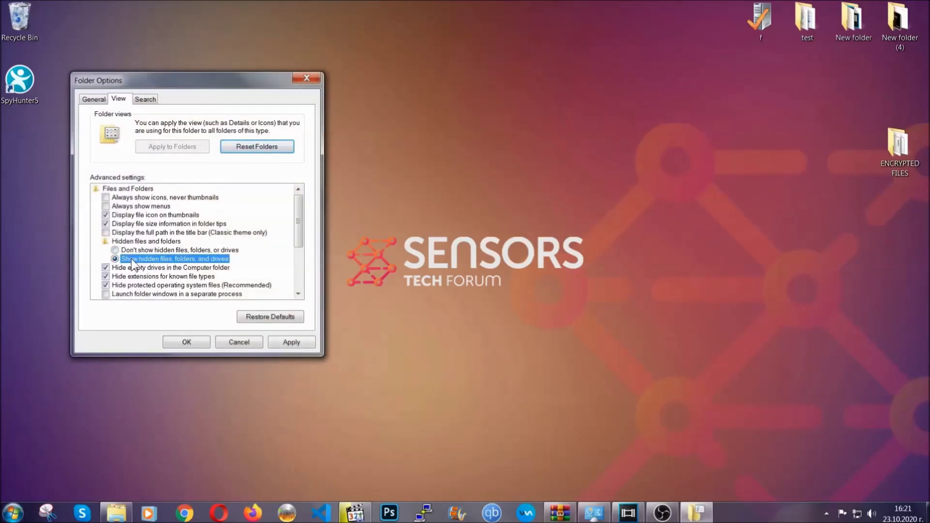
left_click(288, 345)
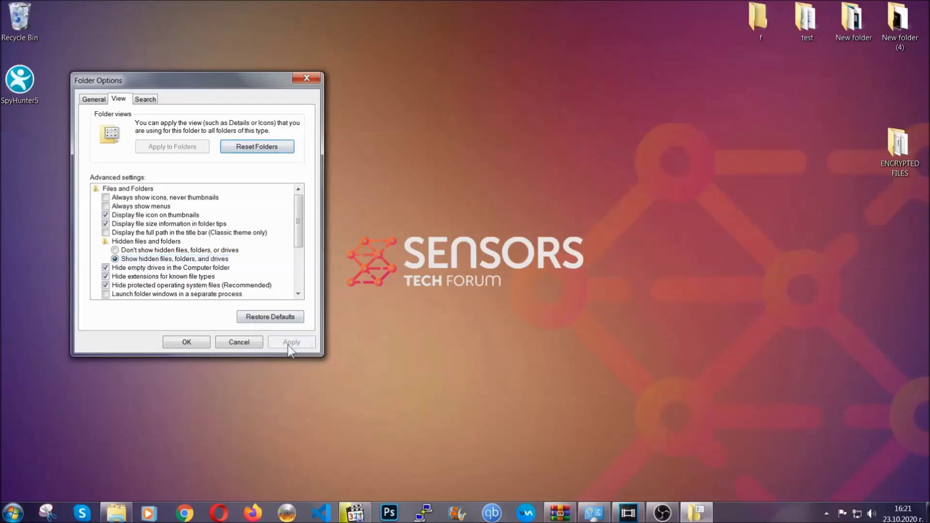
left_click(183, 342)
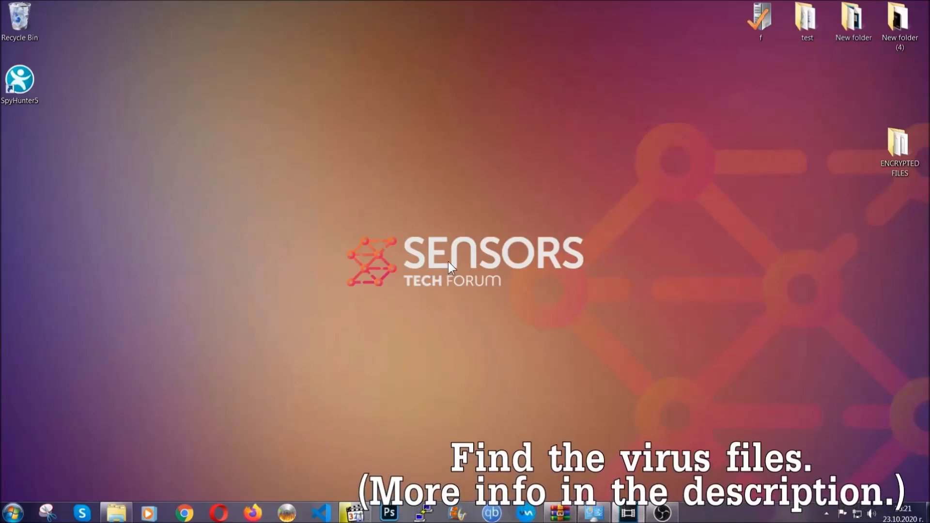
Step: Search the whole computer for 'fileextension:exe Example Vir'
left_click(12, 513)
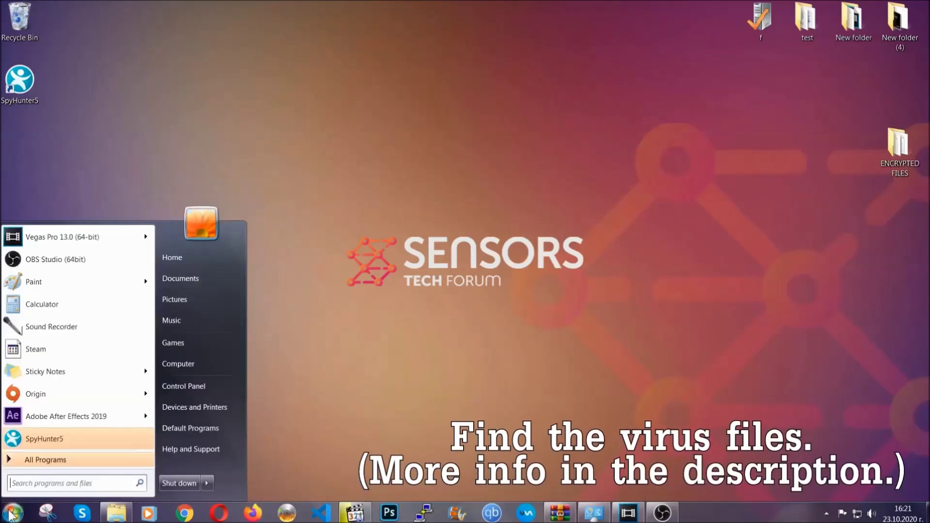
left_click(191, 363)
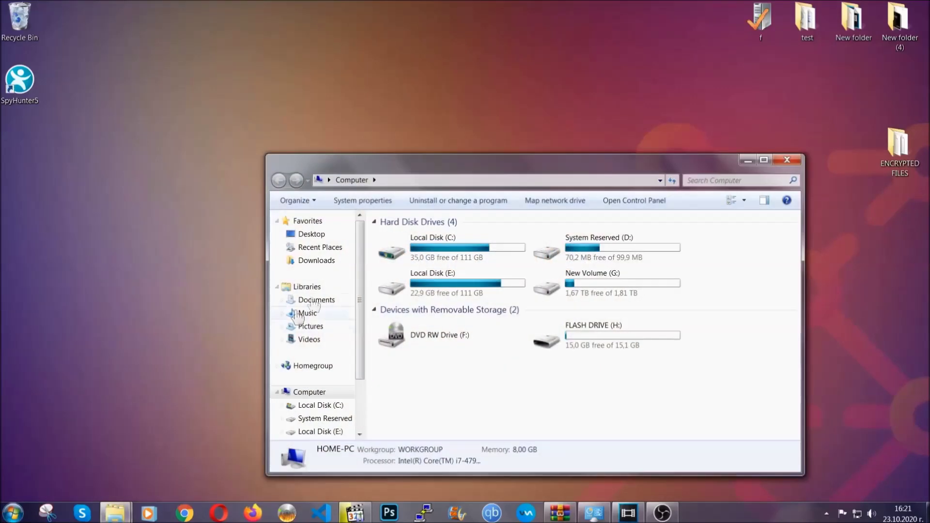
left_click_drag(505, 166, 444, 124)
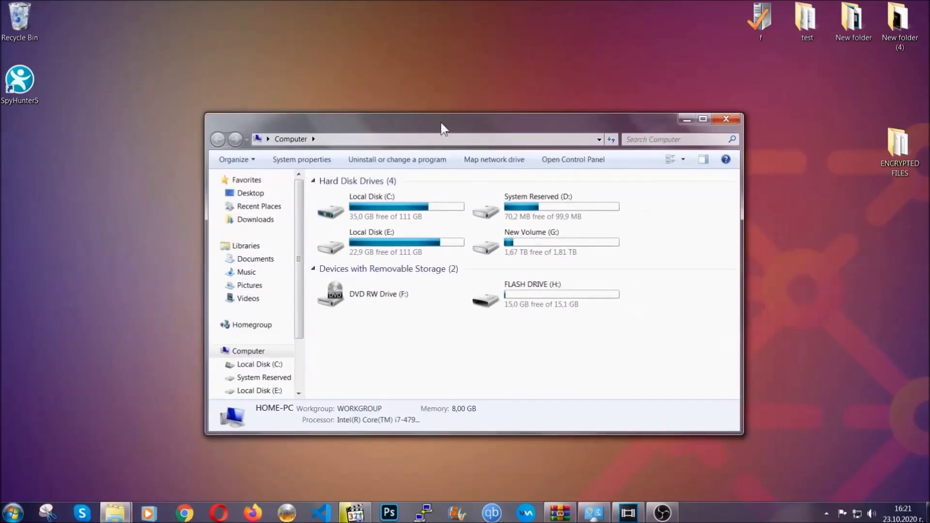
left_click(633, 139)
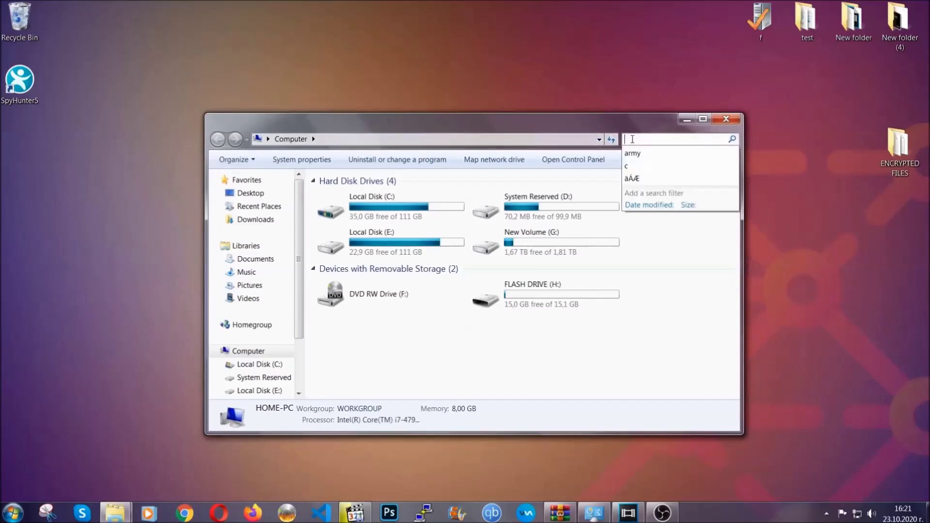
type("file")
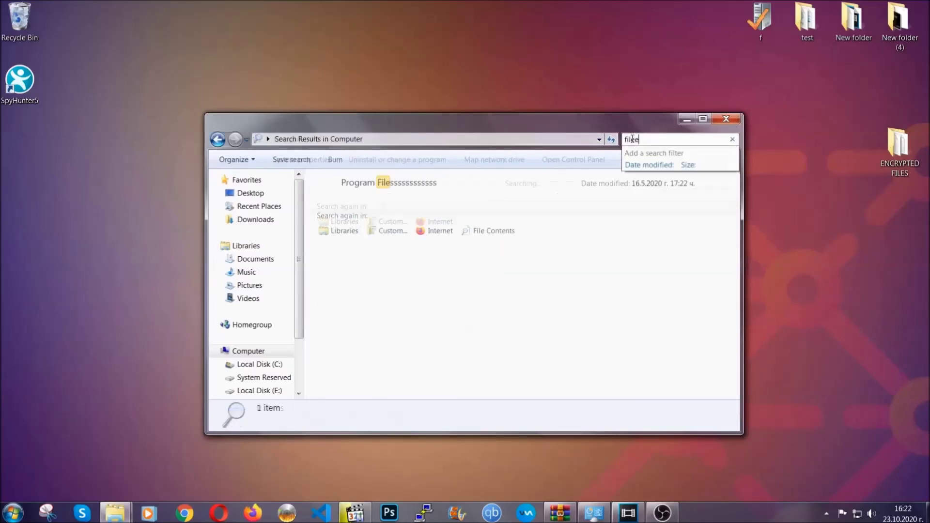
type("extension:exe ")
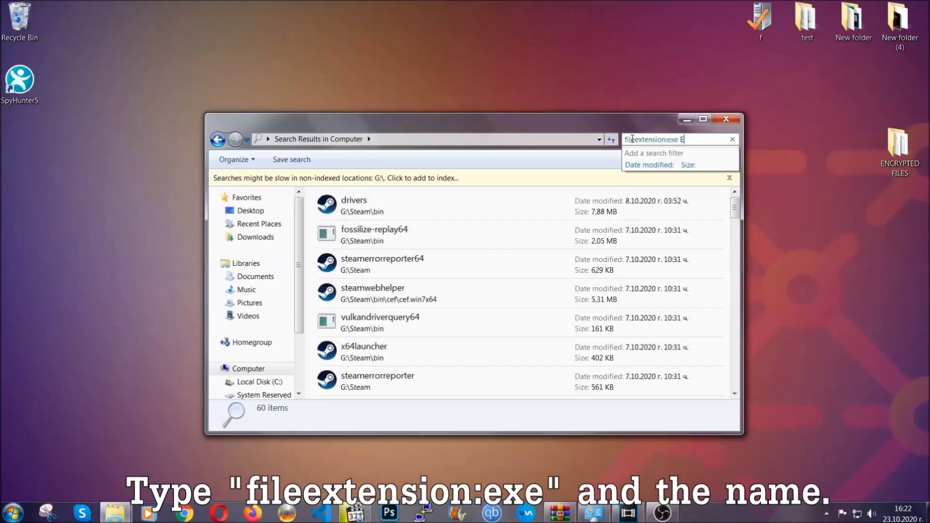
type("Example Virus Name")
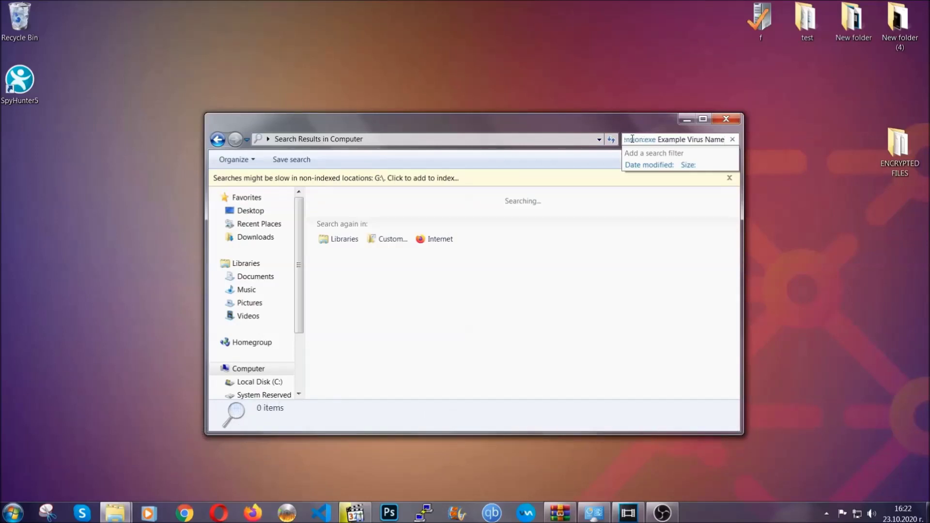
key("Return")
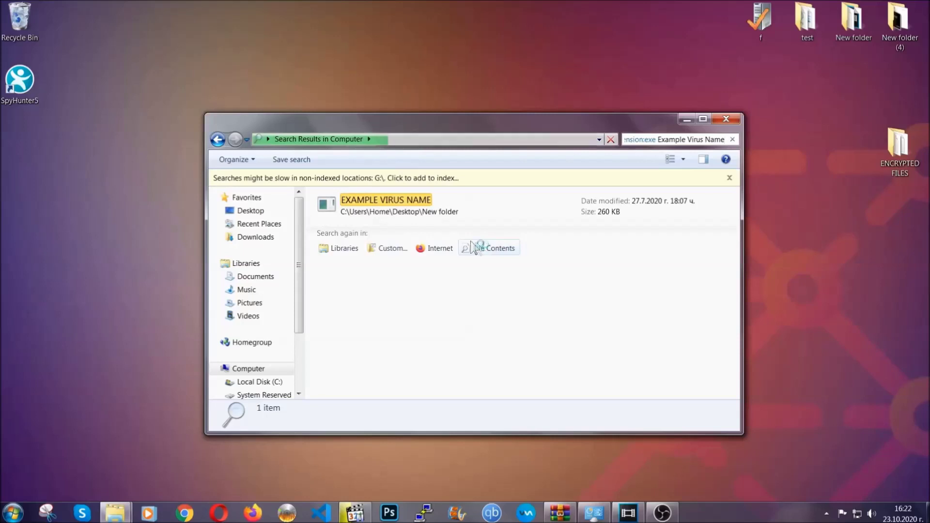
Step: Delete the found EXAMPLE VIRUS NAME file to the Recycle Bin and close the window
left_click(406, 197)
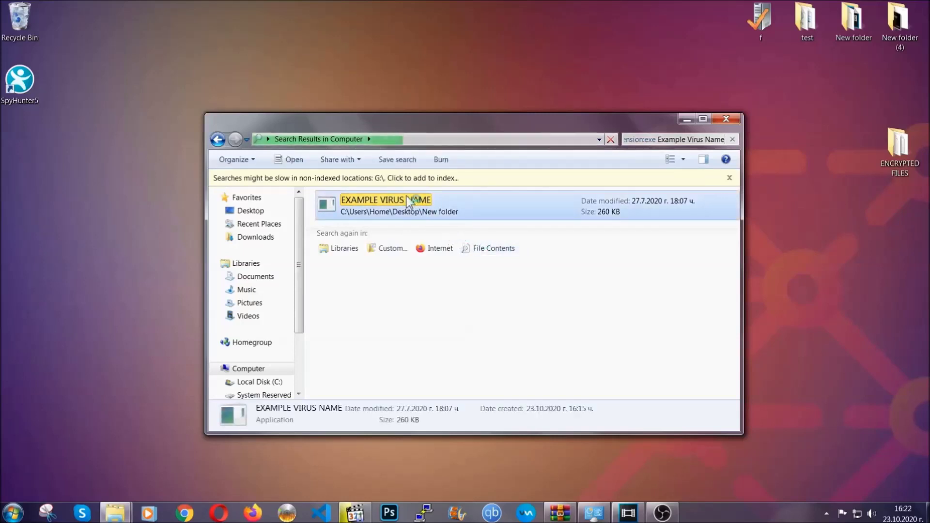
right_click(407, 199)
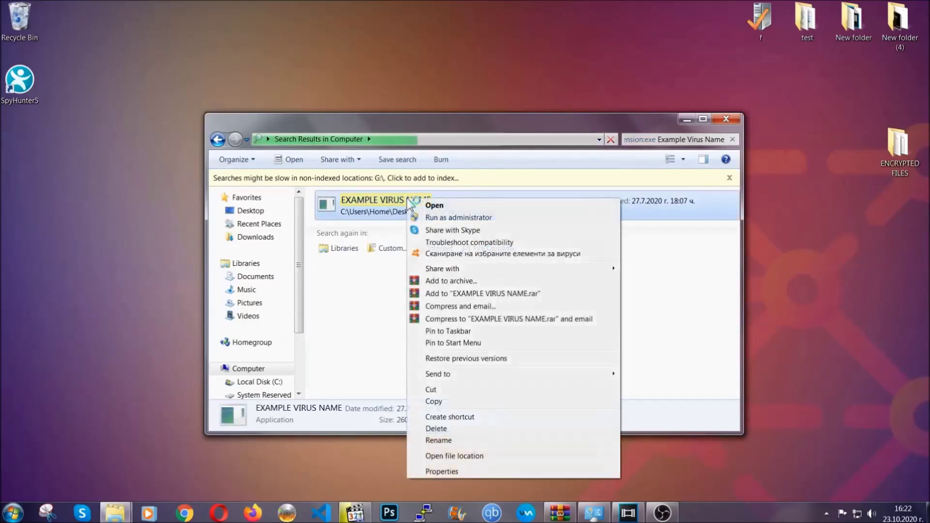
left_click(449, 429)
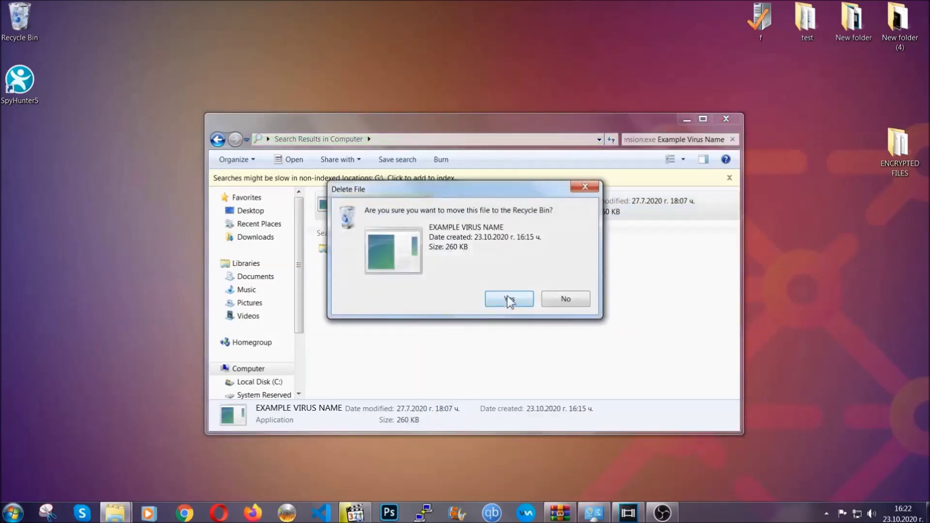
left_click(509, 300)
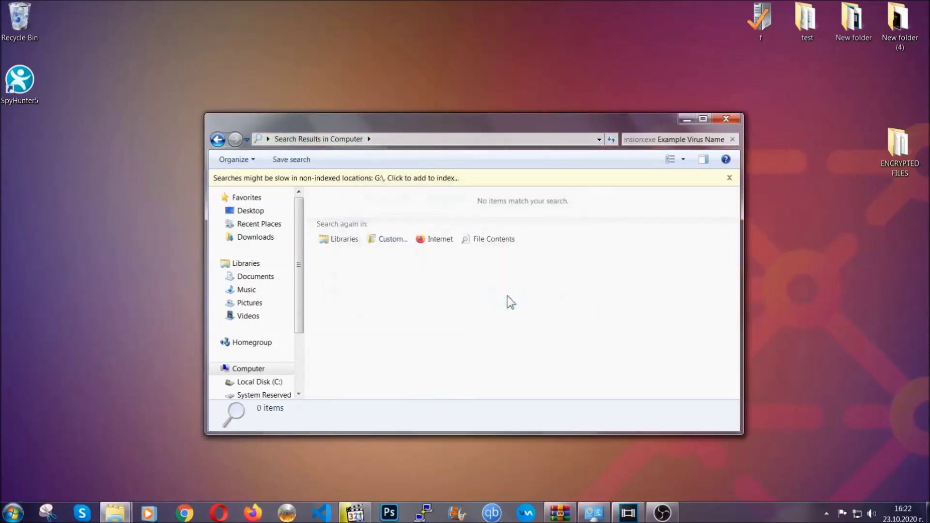
left_click(727, 119)
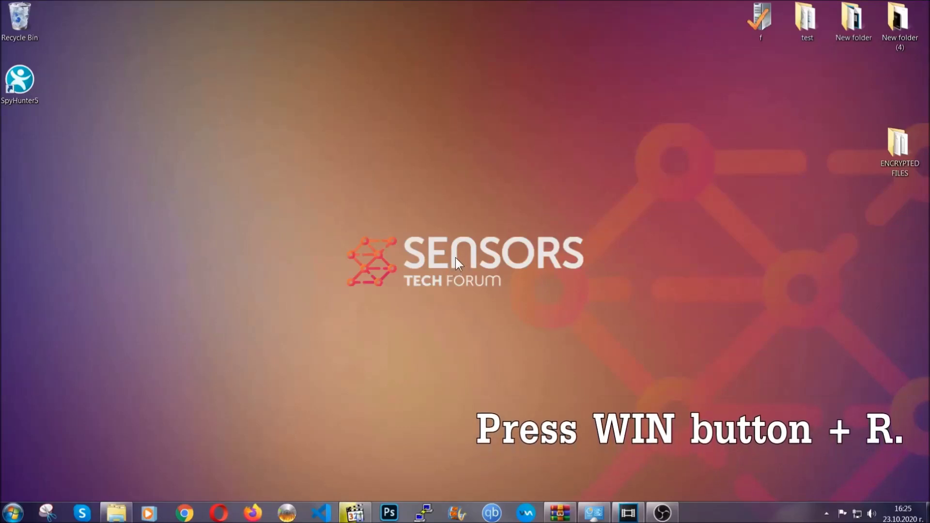
Step: Launch Registry Editor by running REGEDIT from the Win+R Run box
key("super+r")
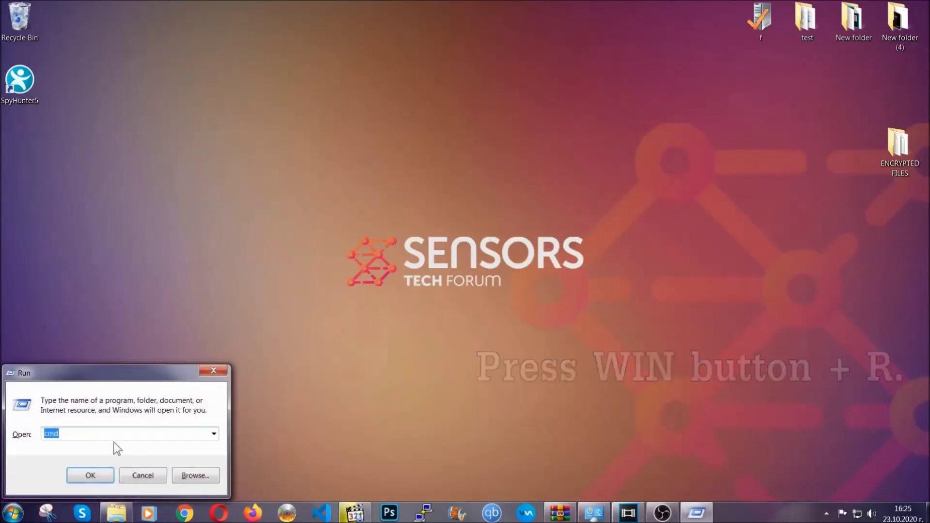
left_click(88, 440)
double_click(88, 441)
type("REGEDIT")
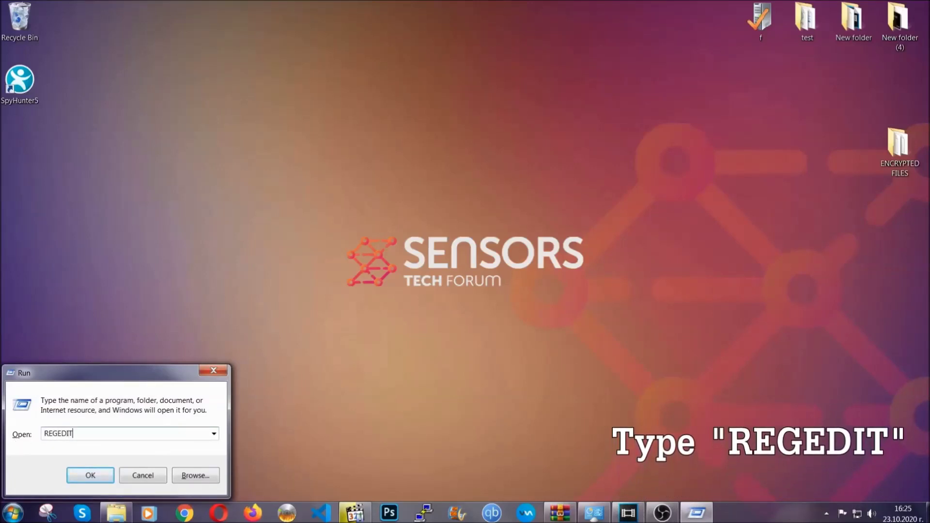
left_click(68, 478)
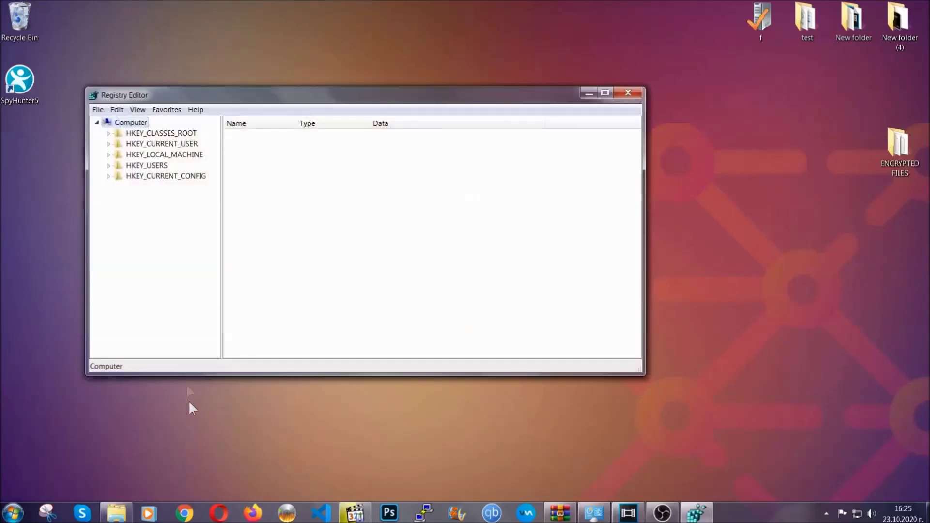
left_click(98, 110)
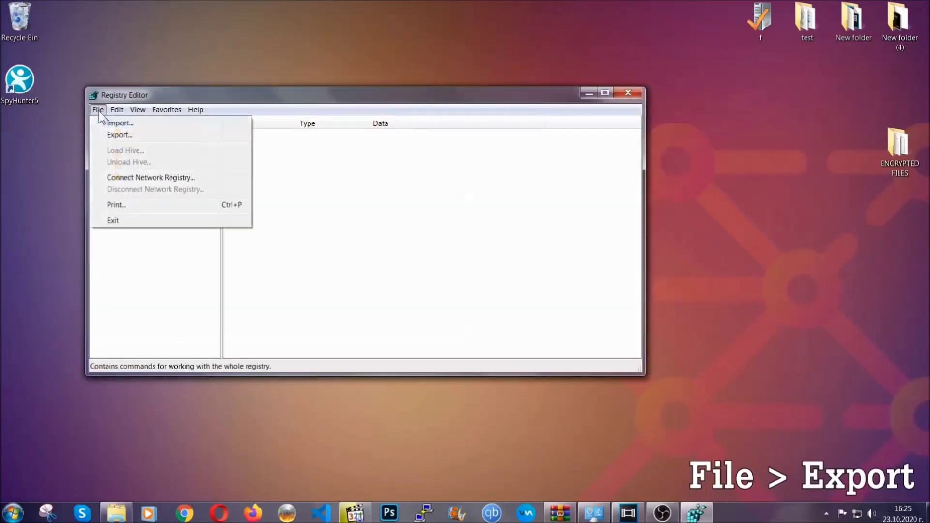
Step: Export the entire registry to the Desktop as BACKUP.reg
left_click(121, 134)
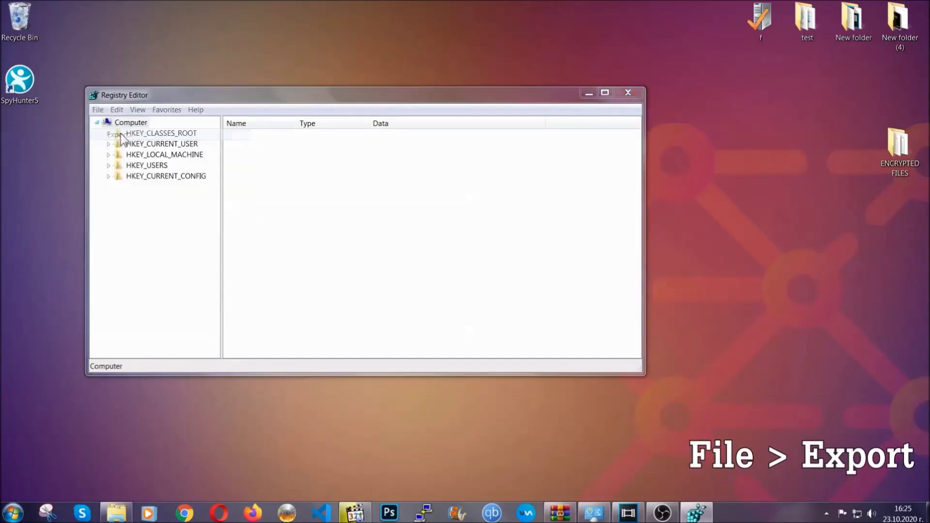
left_click(122, 207)
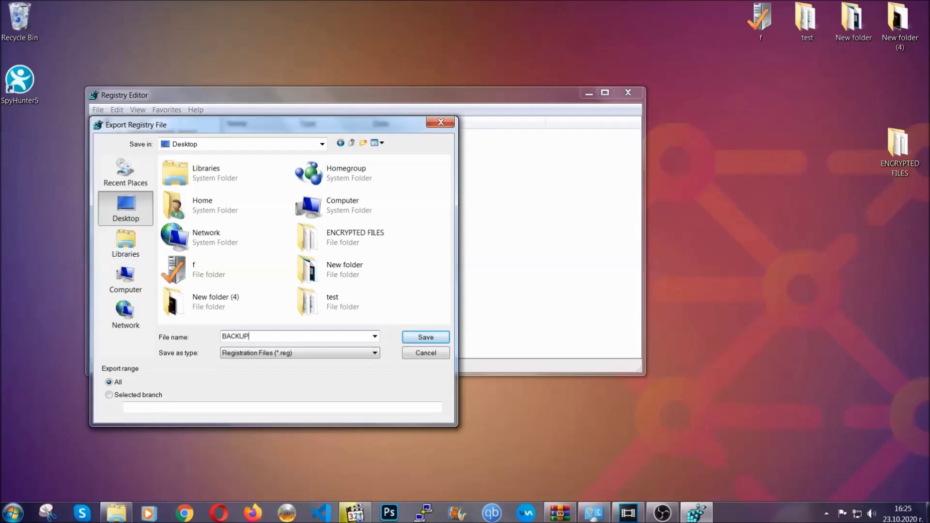
left_click(419, 339)
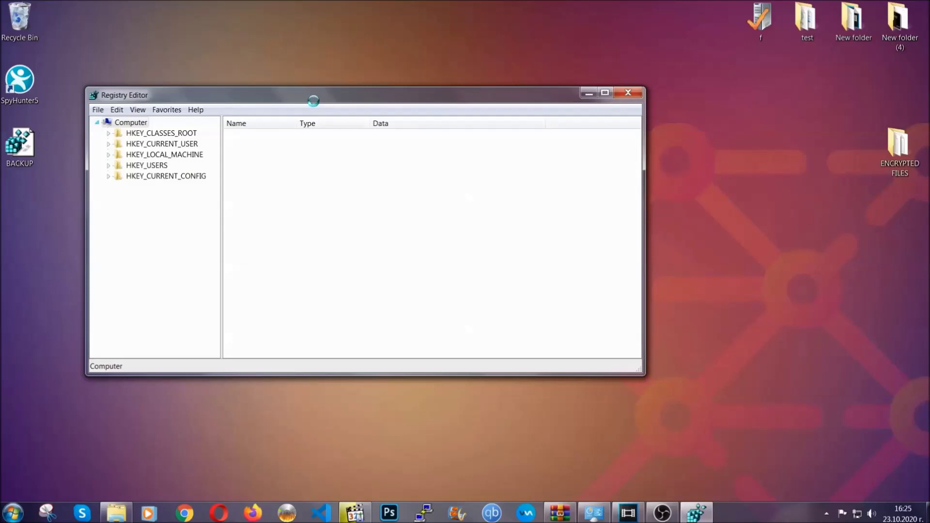
left_click_drag(314, 102, 406, 132)
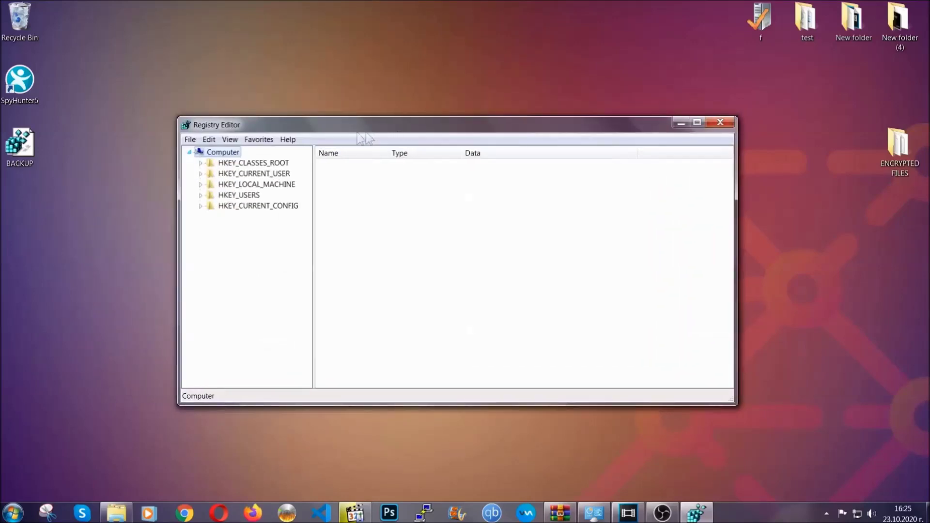
Step: Search the registry keys for 'RunOnce', landing on HKCU\Software\Microsoft\Windows\CurrentVersion\RunOnce
left_click(189, 143)
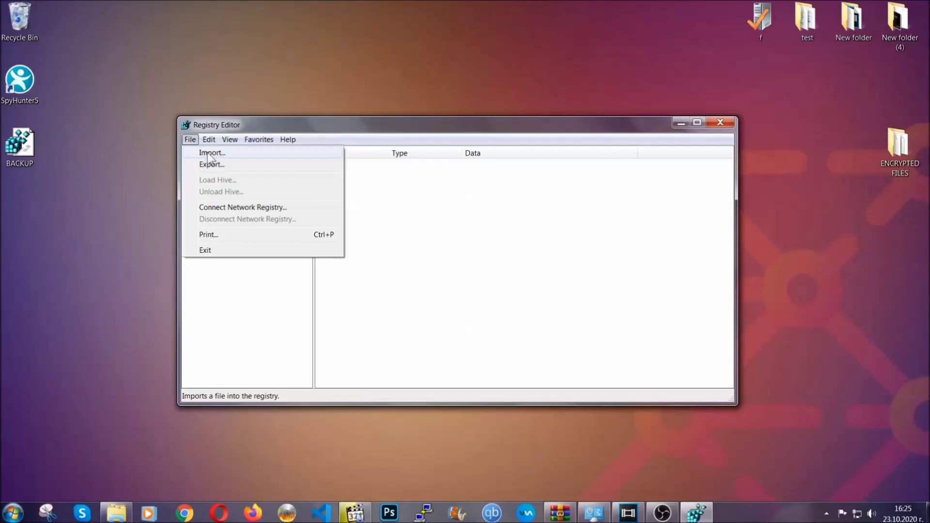
left_click(190, 140)
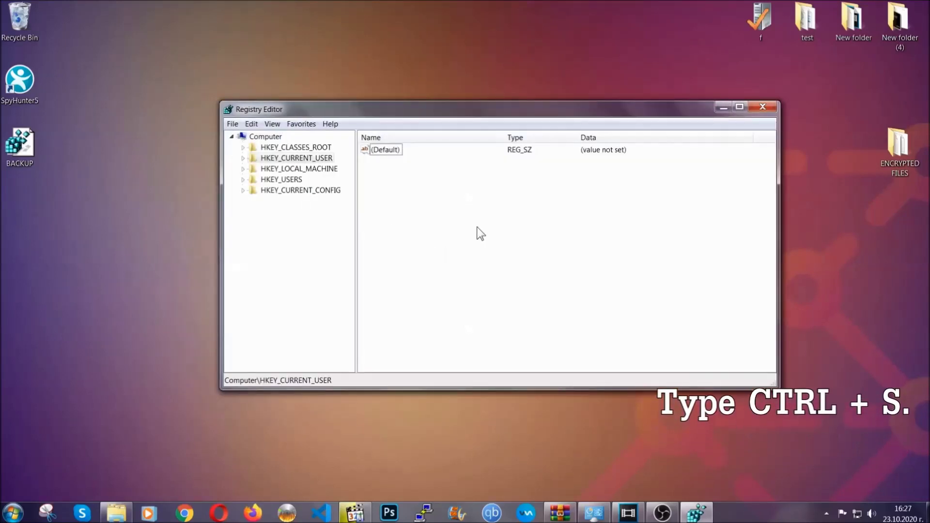
key("ctrl+f")
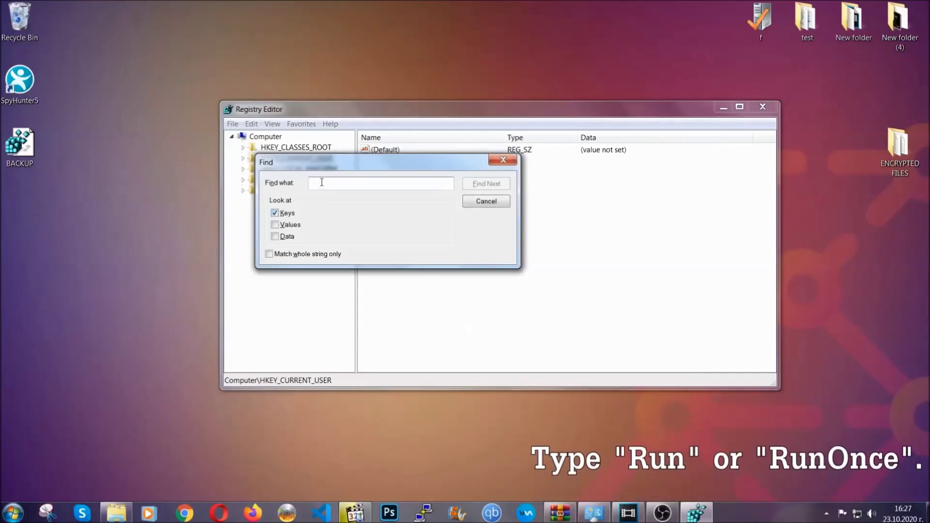
type("RunO")
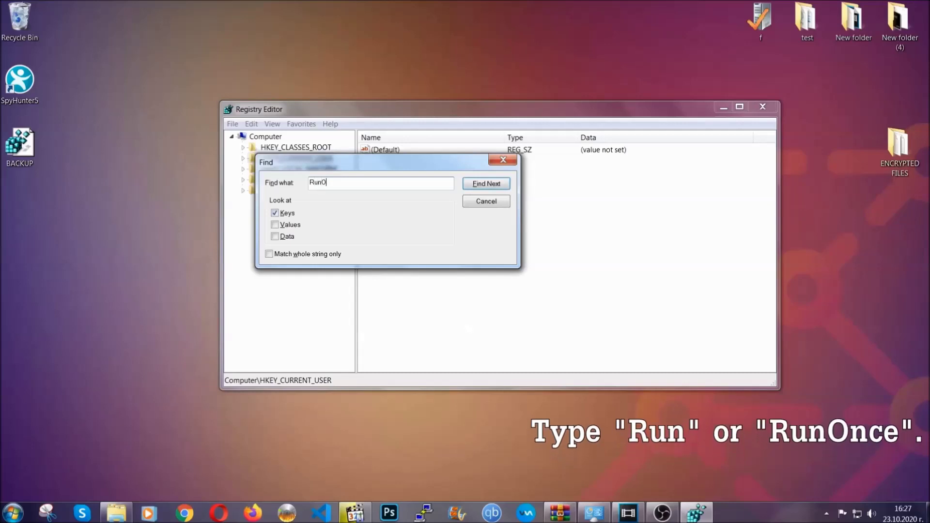
type("nce")
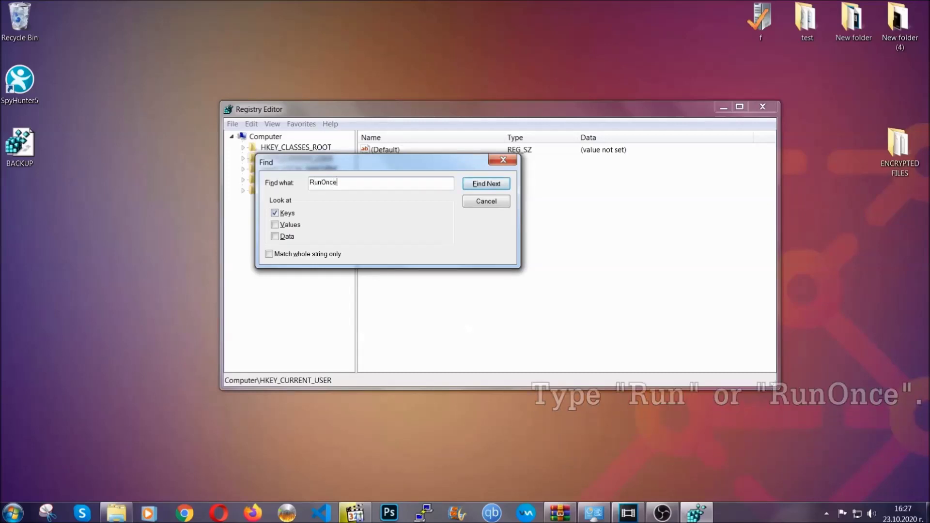
left_click(497, 184)
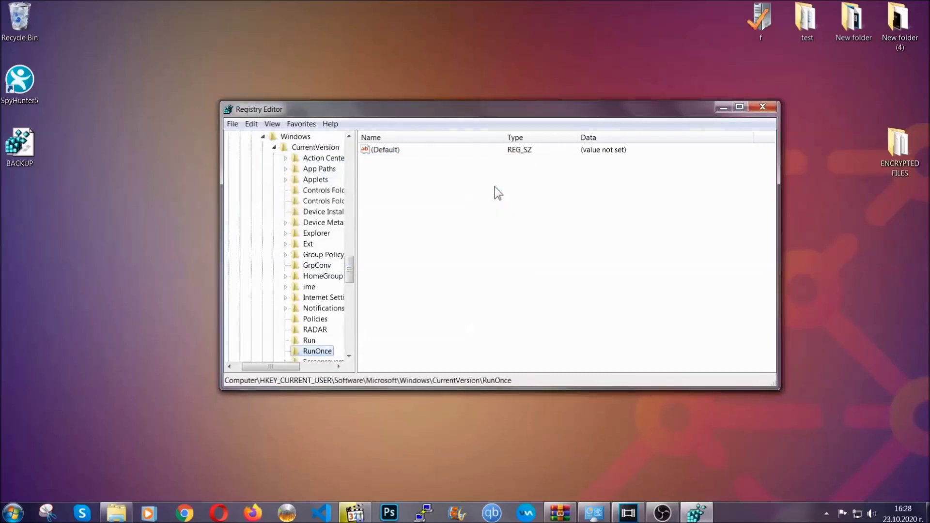
left_click_drag(351, 264, 350, 279)
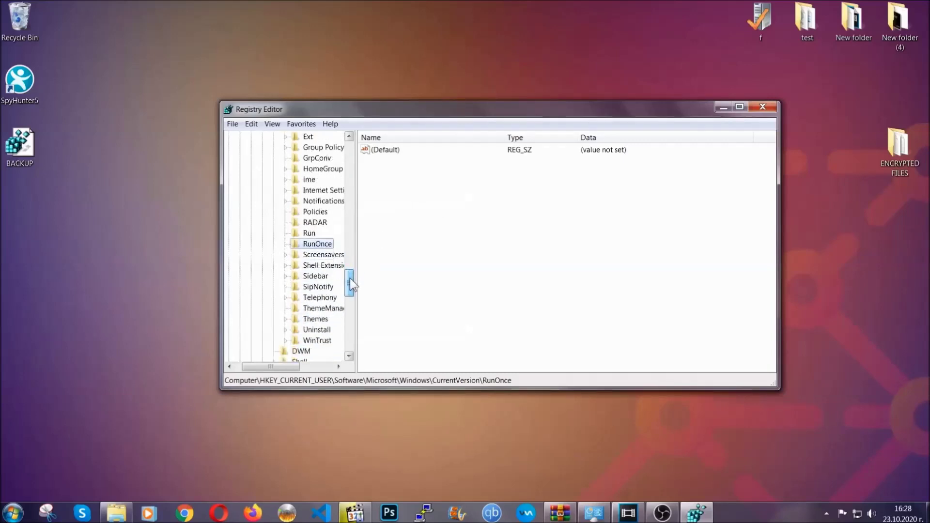
Step: Delete the THE VIRUS value from the Run key, confirming the deletion
left_click(309, 233)
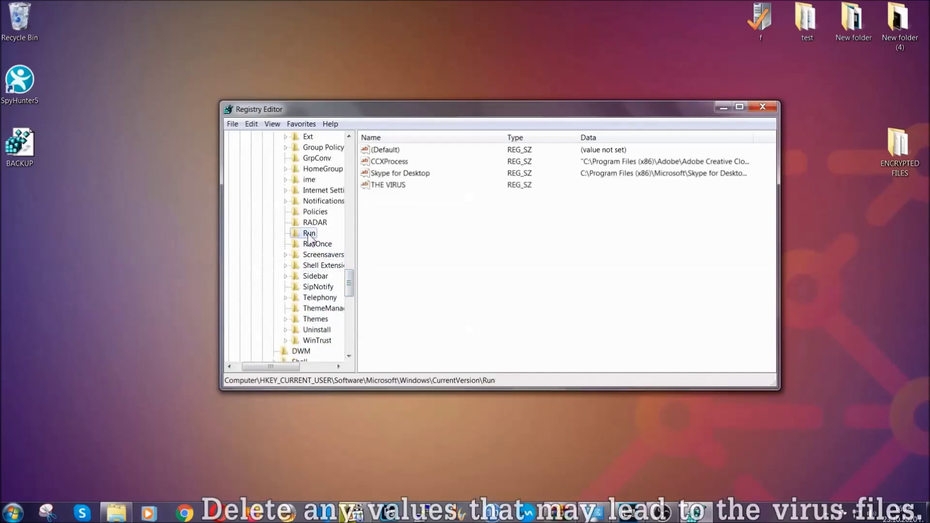
left_click(382, 186)
right_click(382, 186)
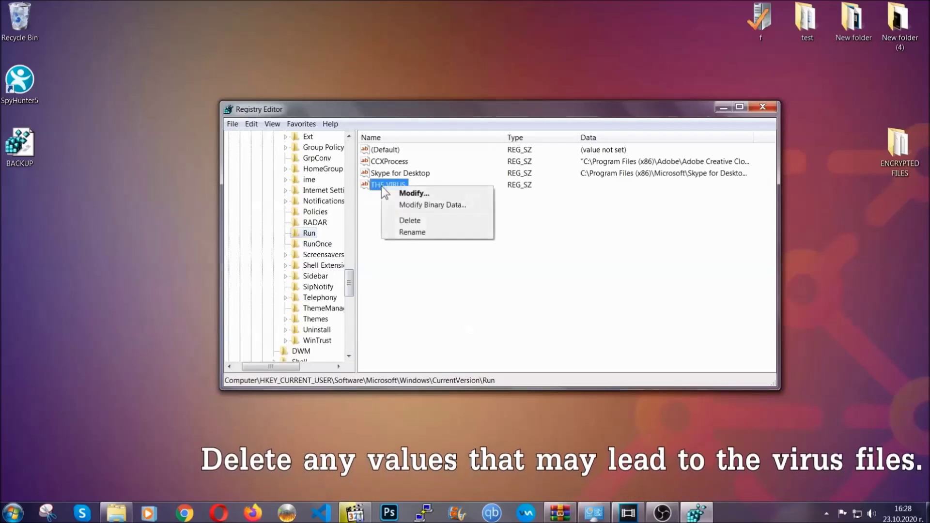
left_click(402, 221)
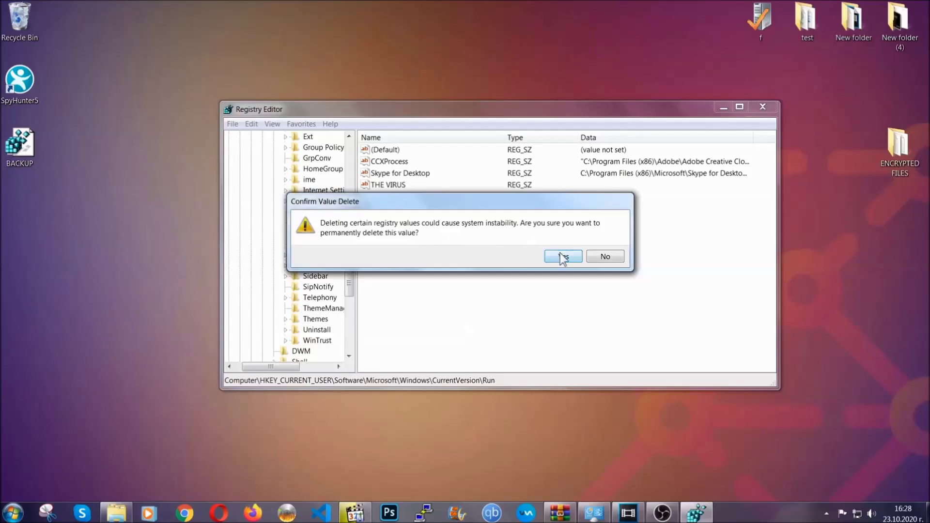
left_click(562, 257)
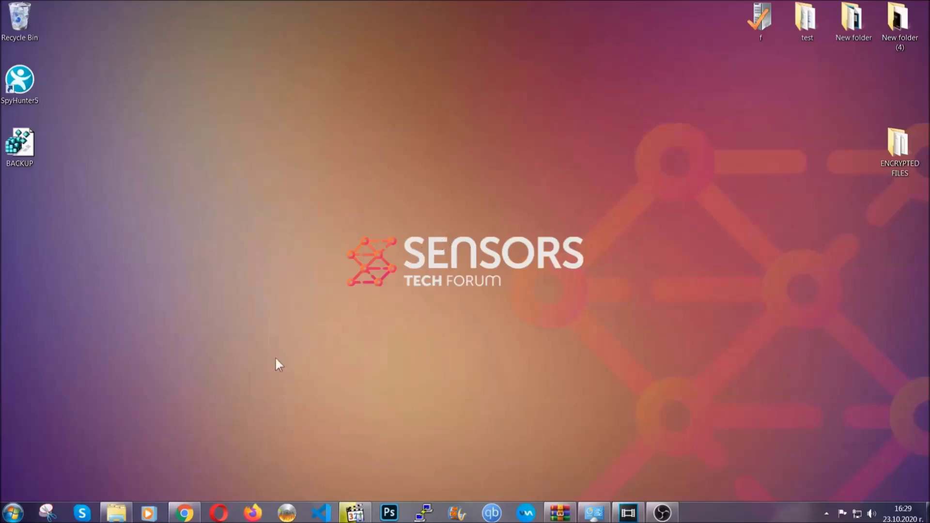
Step: Bring up the sensorstechforum recovery article in Chrome and expand 'Method 2 - Restore Data via Windows Backup'
left_click(184, 514)
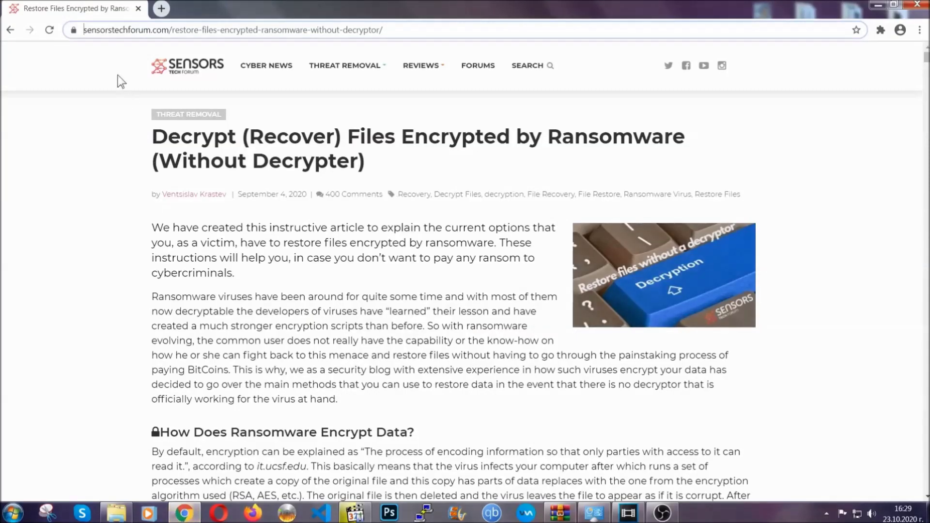
left_click_drag(85, 30, 420, 34)
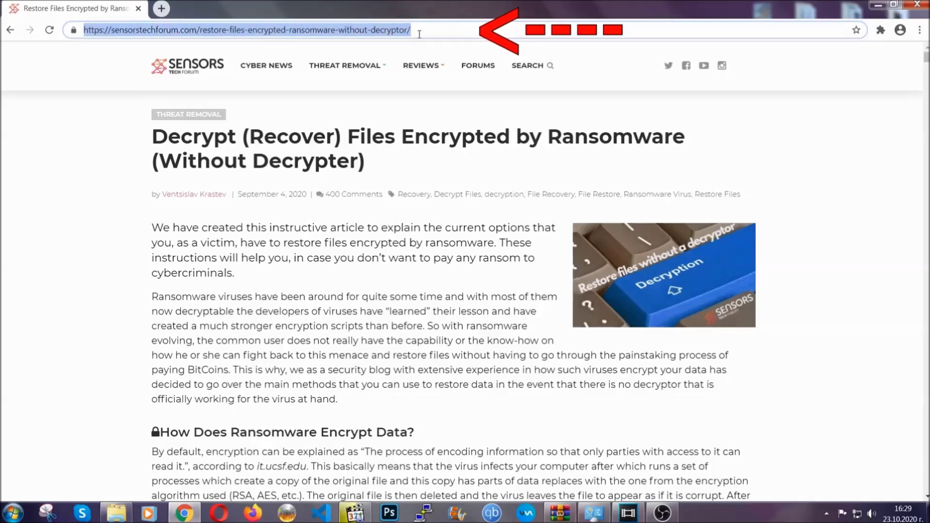
mouse_move(421, 92)
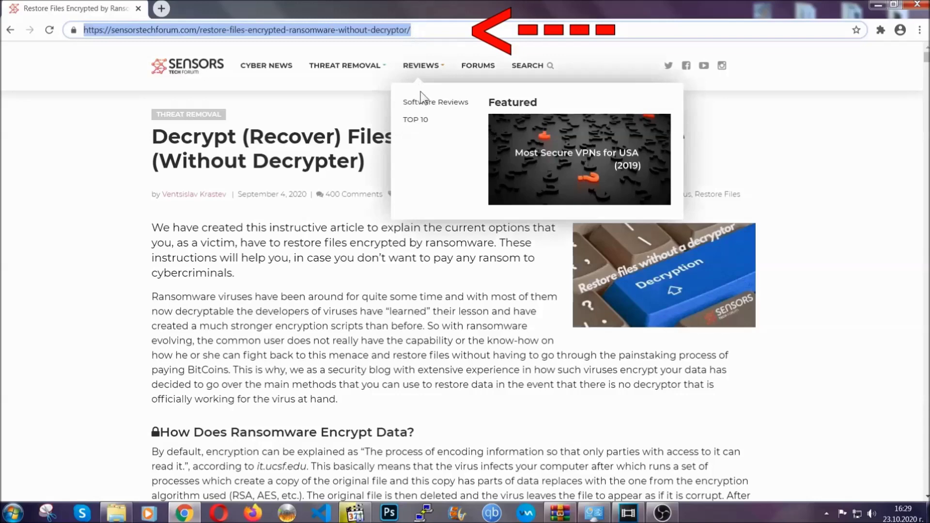
scroll(479, 265, "down", 5)
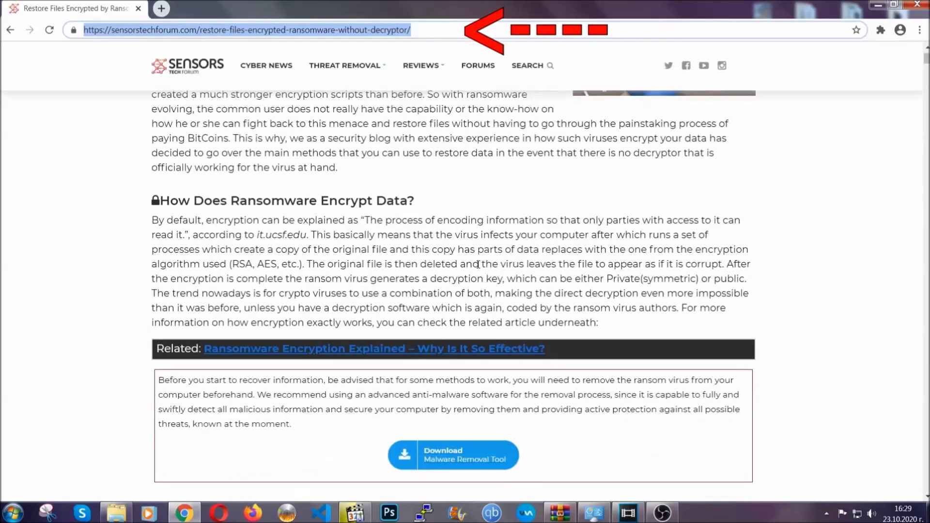
scroll(478, 264, "down", 6)
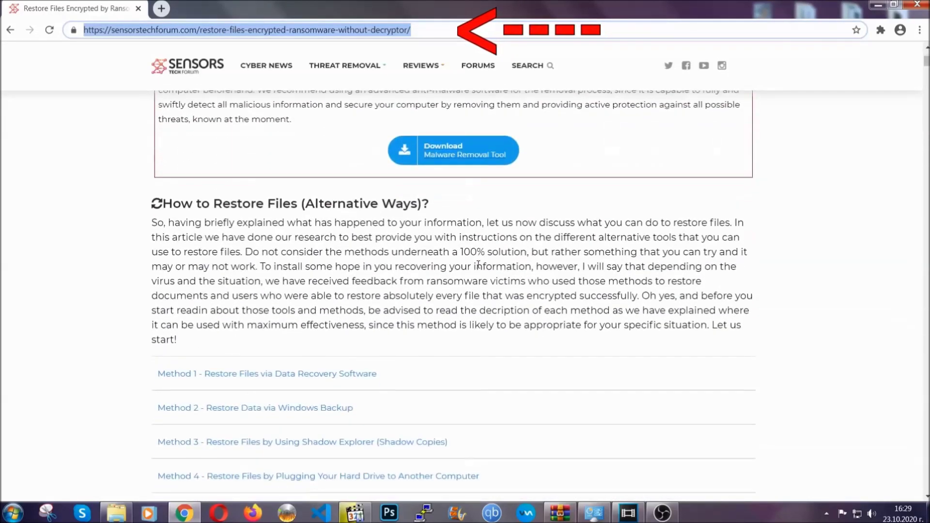
scroll(478, 264, "down", 3)
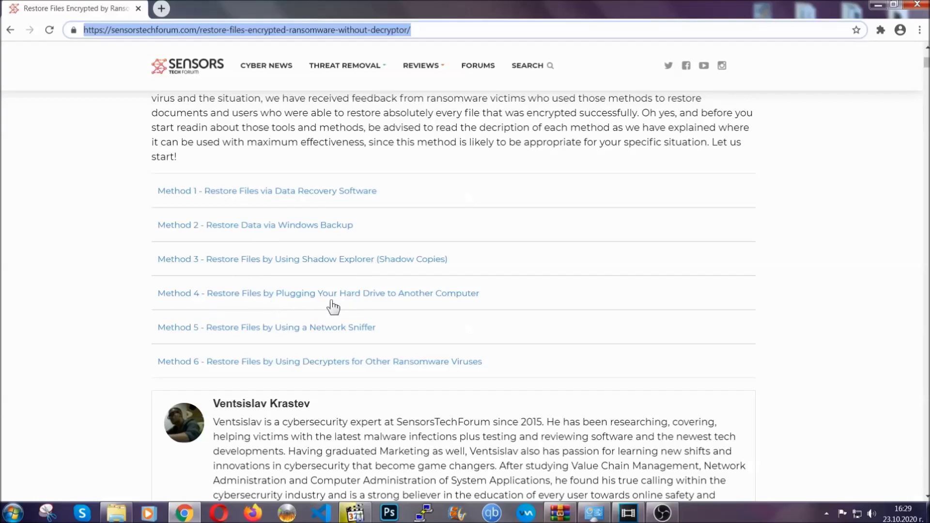
left_click(290, 224)
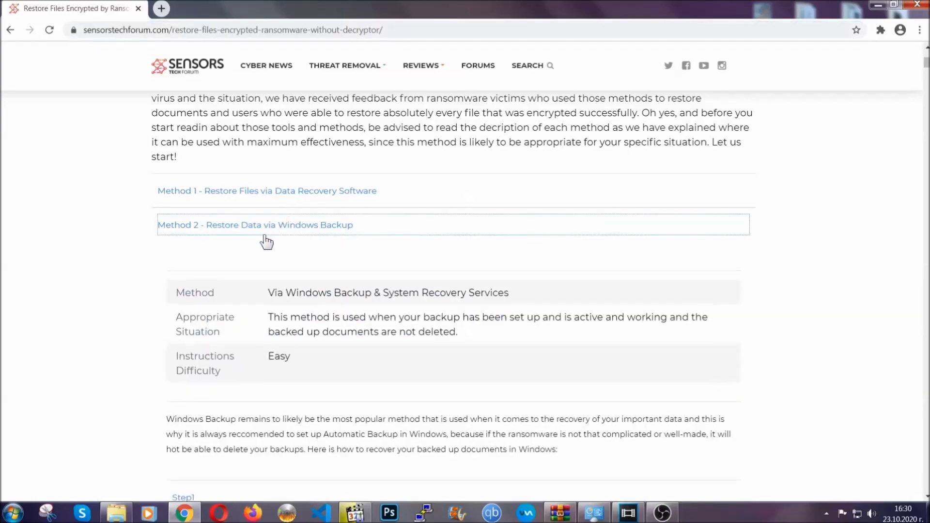
Step: Expand Step1, Step2 and Step3 of the Method 2 Windows Backup instructions
left_click_drag(277, 277, 327, 362)
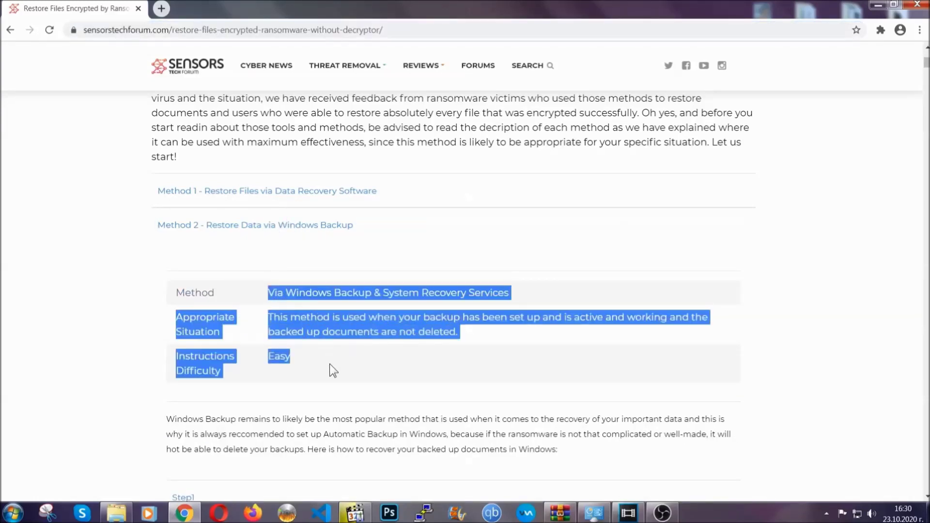
left_click(333, 362)
scroll(332, 361, "down", 4)
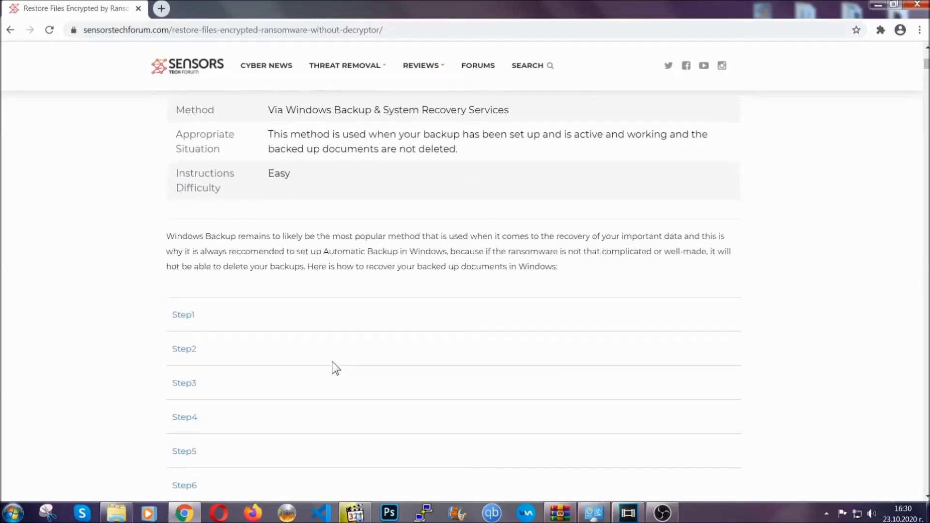
left_click(191, 254)
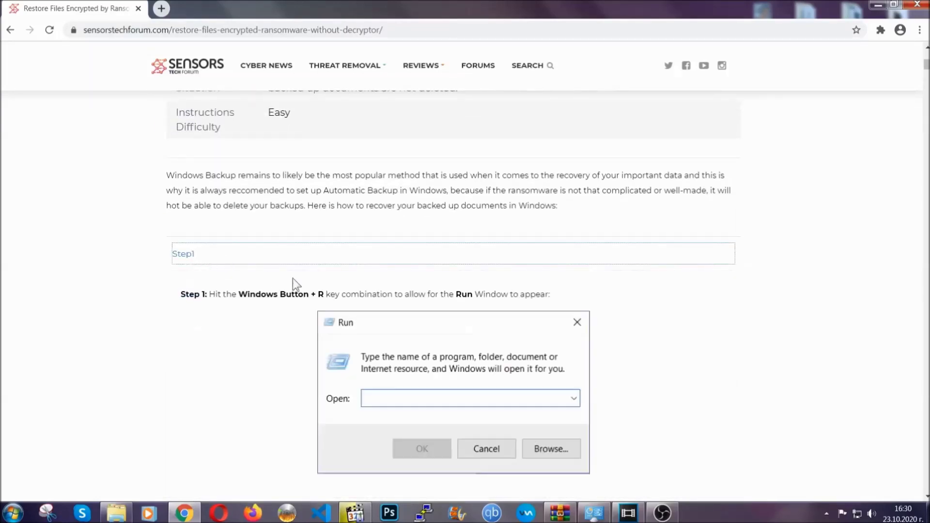
scroll(436, 304, "down", 5)
left_click(218, 305)
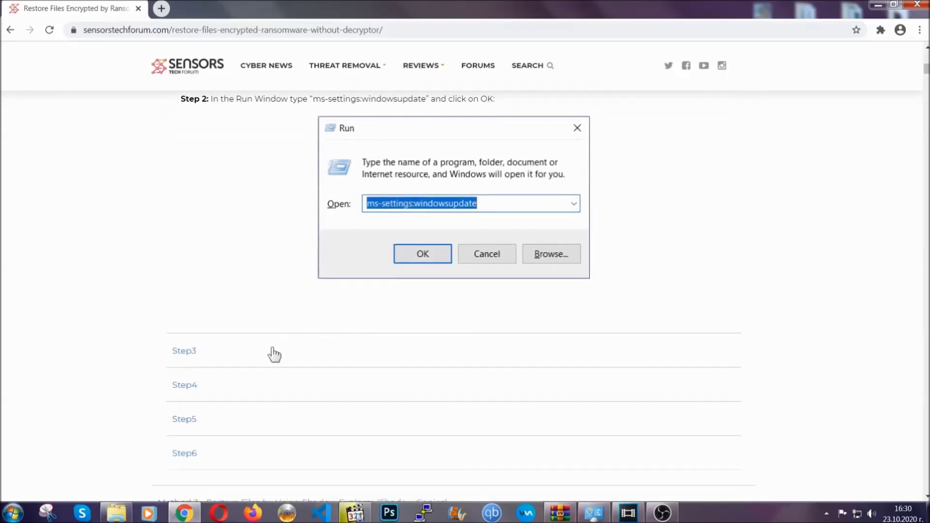
left_click(273, 351)
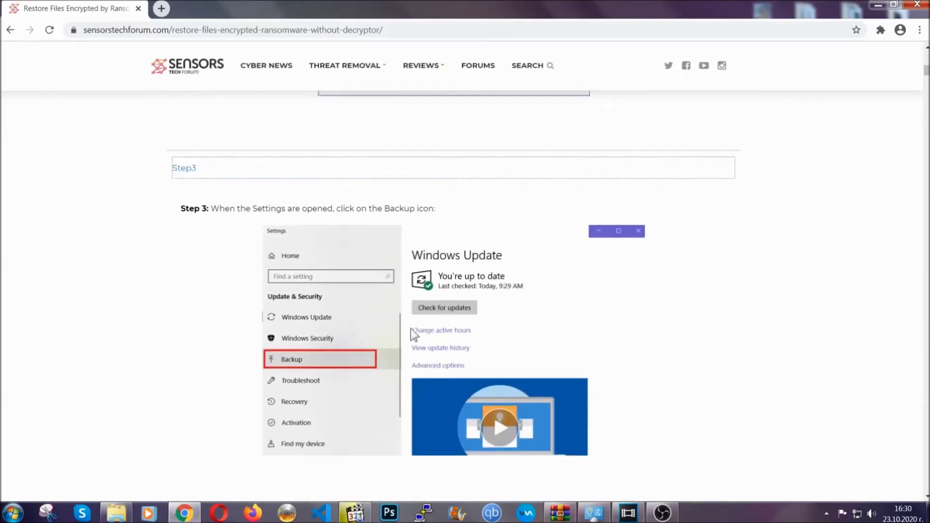
Step: Scroll through the backup steps and back up, then minimize Chrome to the desktop
scroll(411, 328, "down", 5)
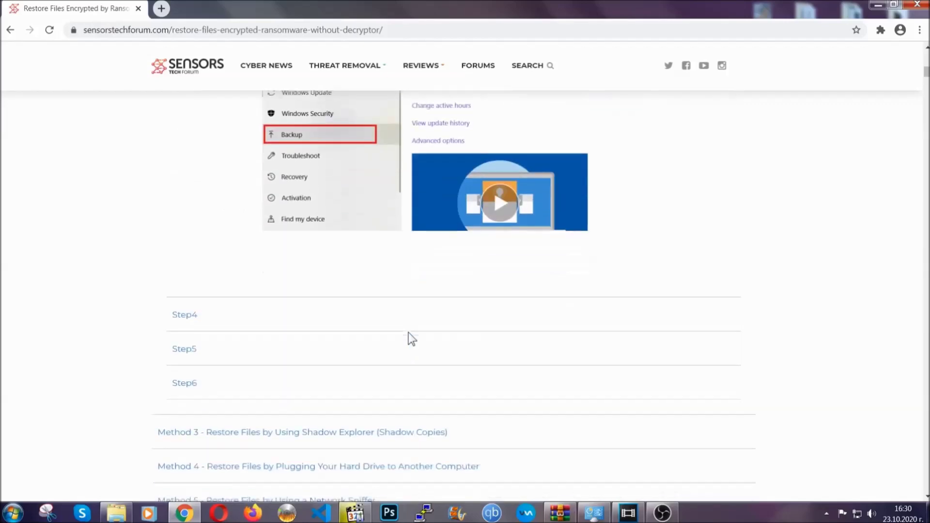
scroll(409, 333, "down", 8)
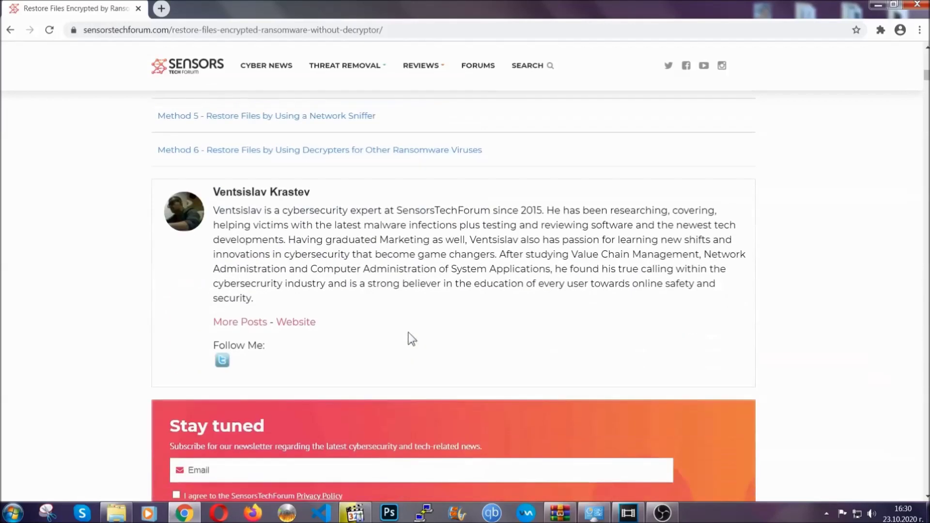
scroll(409, 333, "up", 20)
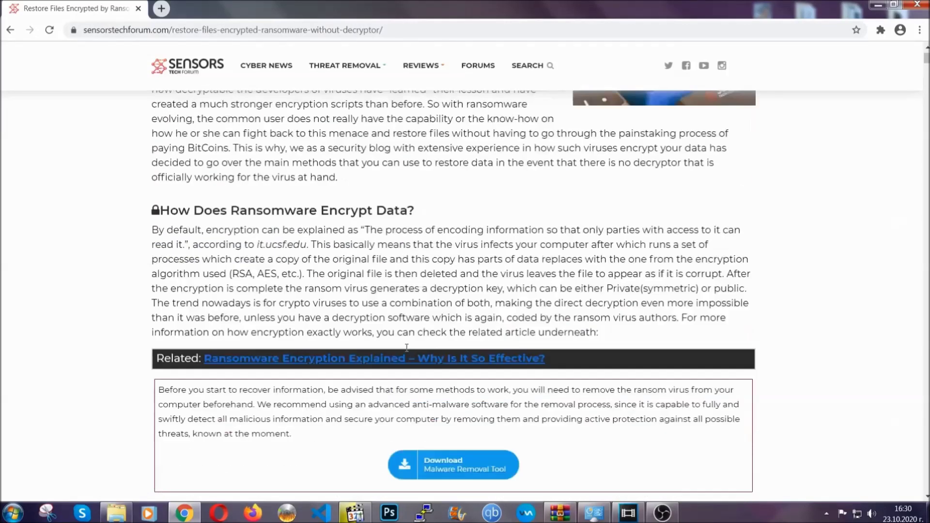
scroll(406, 348, "up", 5)
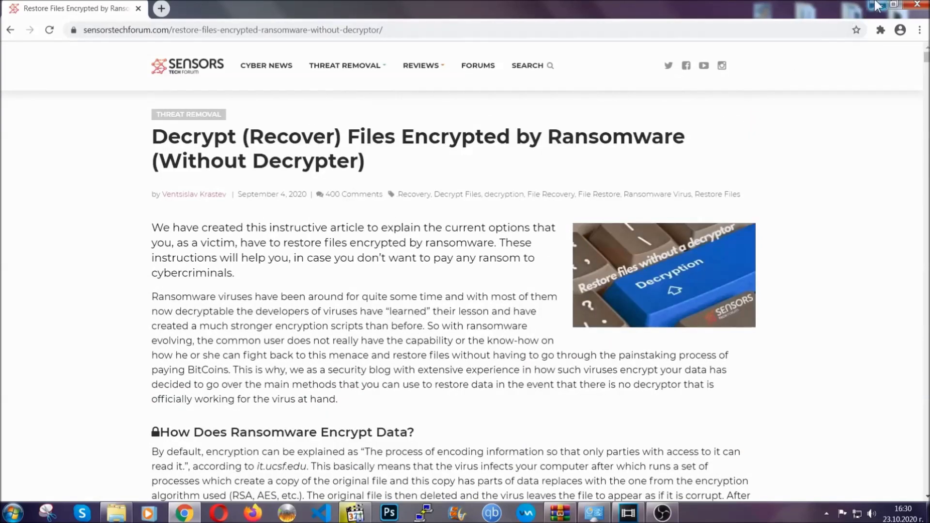
left_click(877, 6)
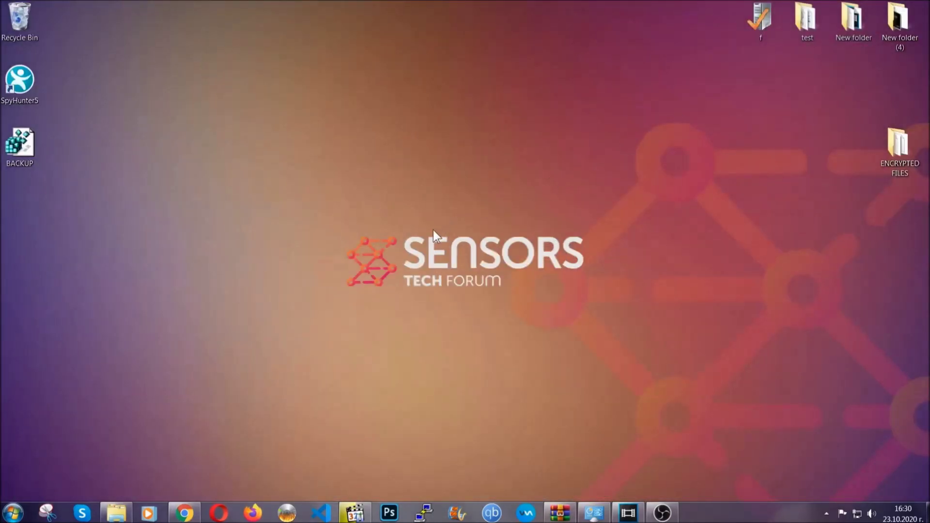